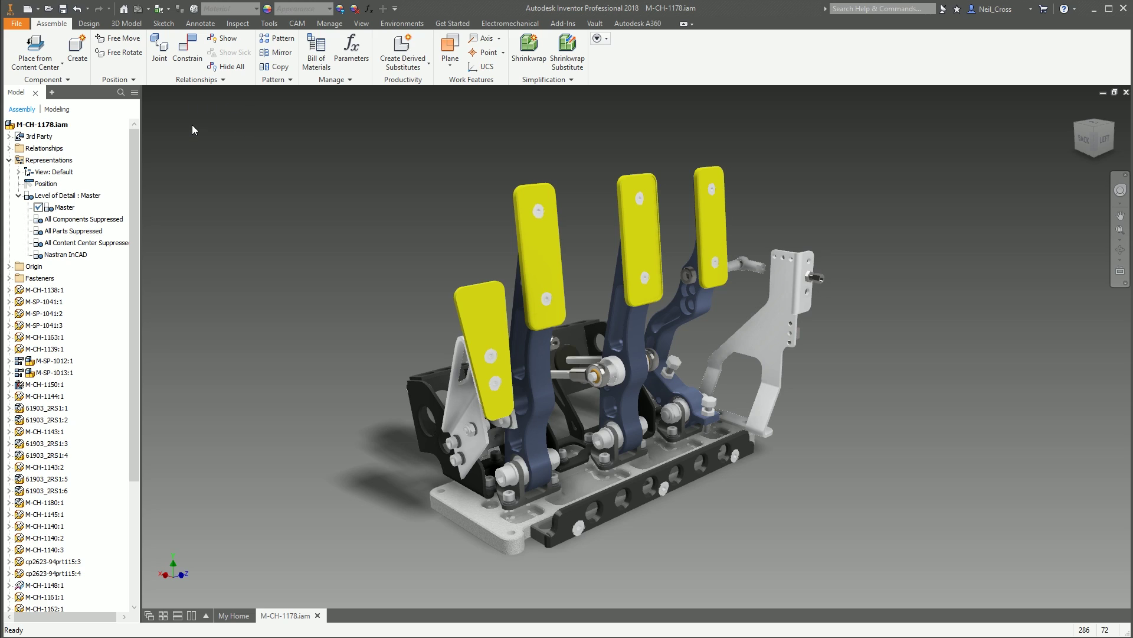
- Clear the current selection in the M-CH-1178 pedal assembly
{"action": "left_click", "coordinate": [1076, 372]}
- Review the M-CH-1146 throttle pedal face row in the bill of materials, then close it
{"action": "left_click", "coordinate": [316, 59]}
{"action": "left_click", "coordinate": [662, 494]}
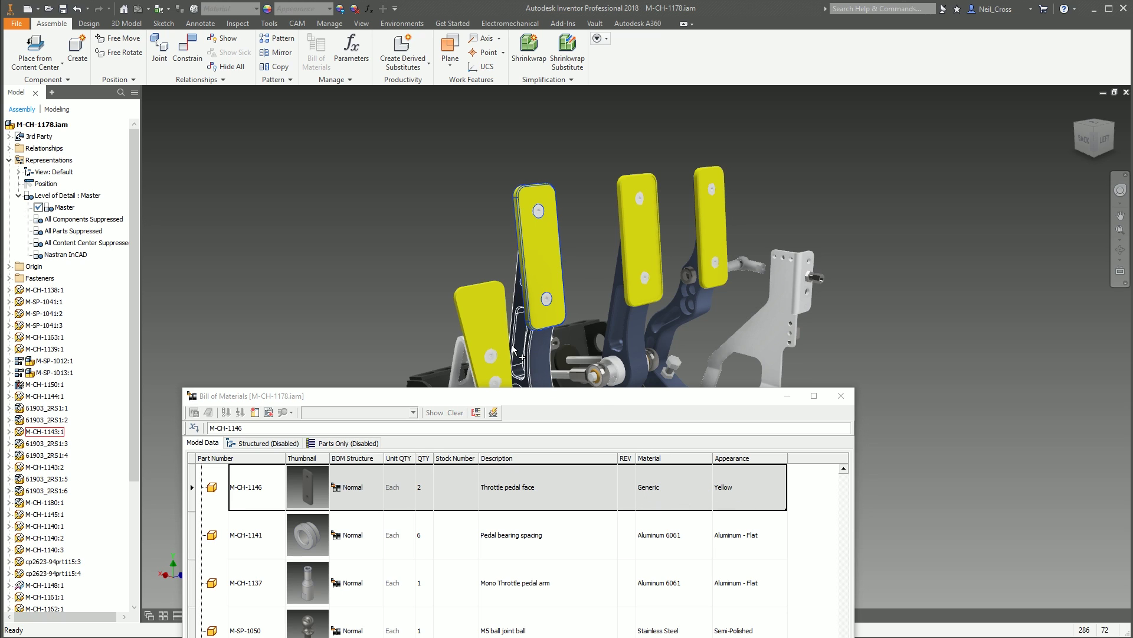
{"action": "left_click_drag", "start_coordinate": [700, 398], "coordinate": [775, 261]}
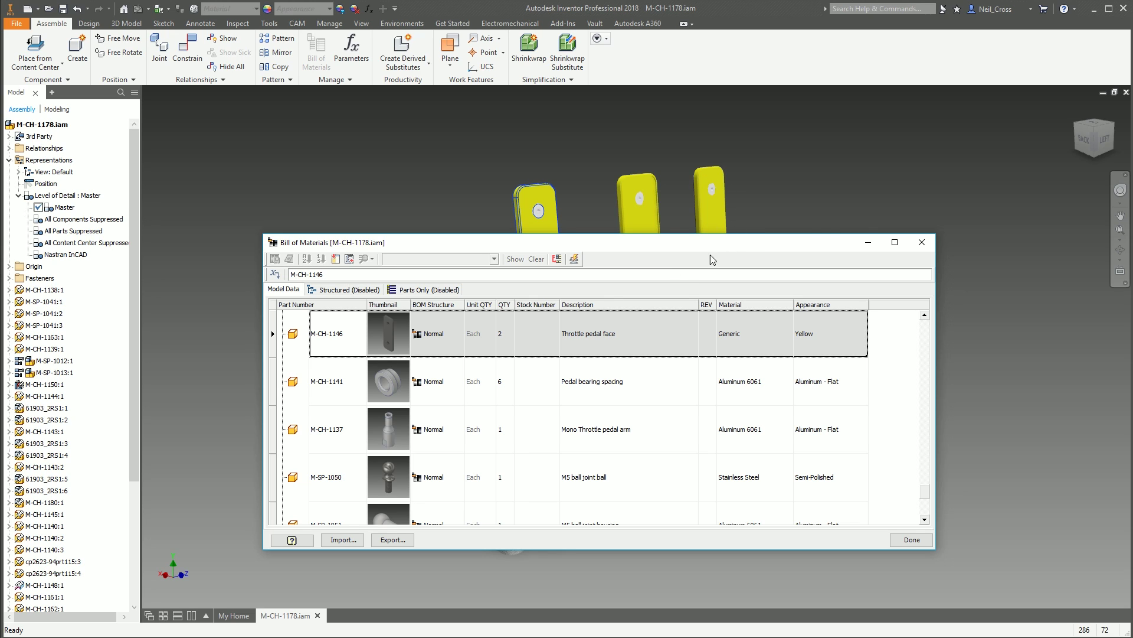
{"action": "left_click", "coordinate": [922, 242]}
- Close the pedal assembly, answering the save prompt, and keep the Default project's style library Read-Write
{"action": "left_click", "coordinate": [1126, 92]}
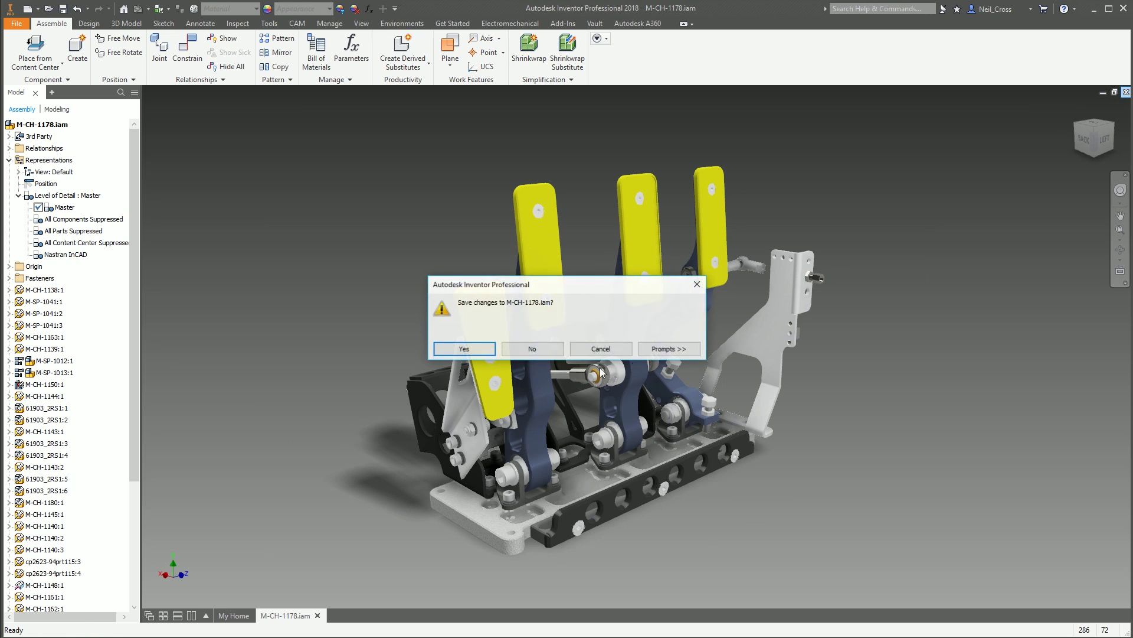
{"action": "left_click", "coordinate": [528, 354]}
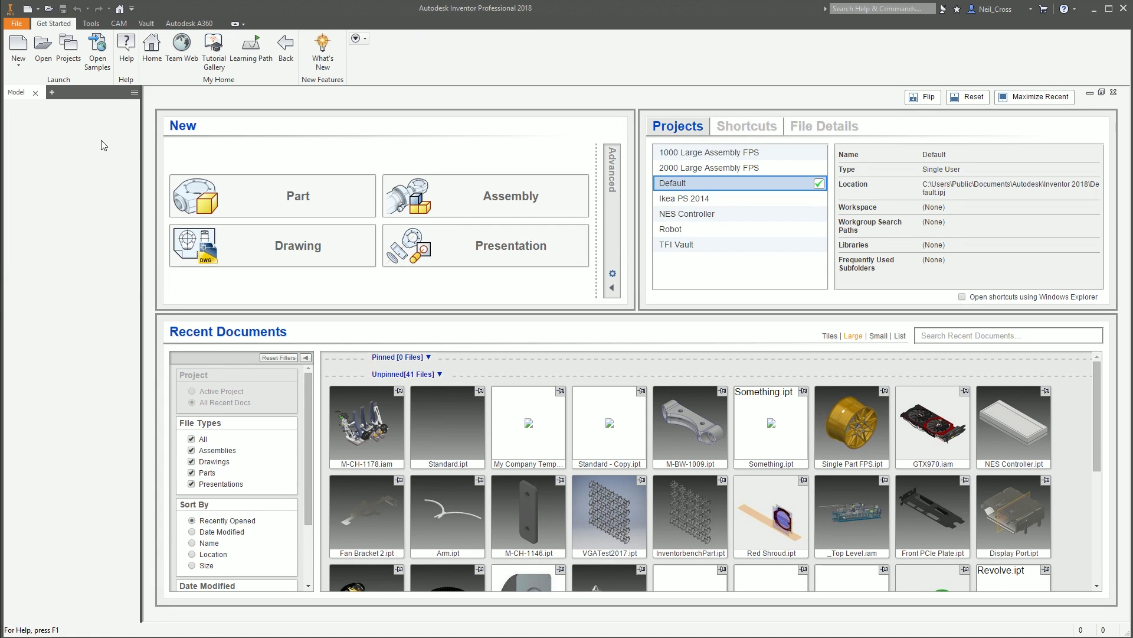
{"action": "left_click", "coordinate": [64, 42]}
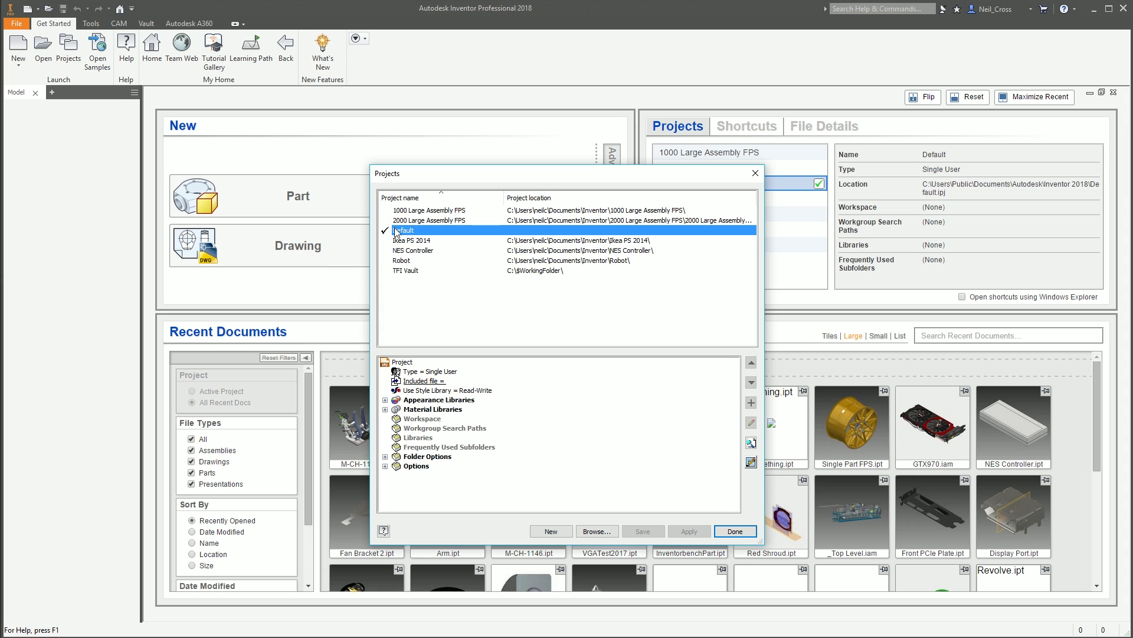
{"action": "right_click", "coordinate": [428, 390]}
{"action": "left_click", "coordinate": [454, 400]}
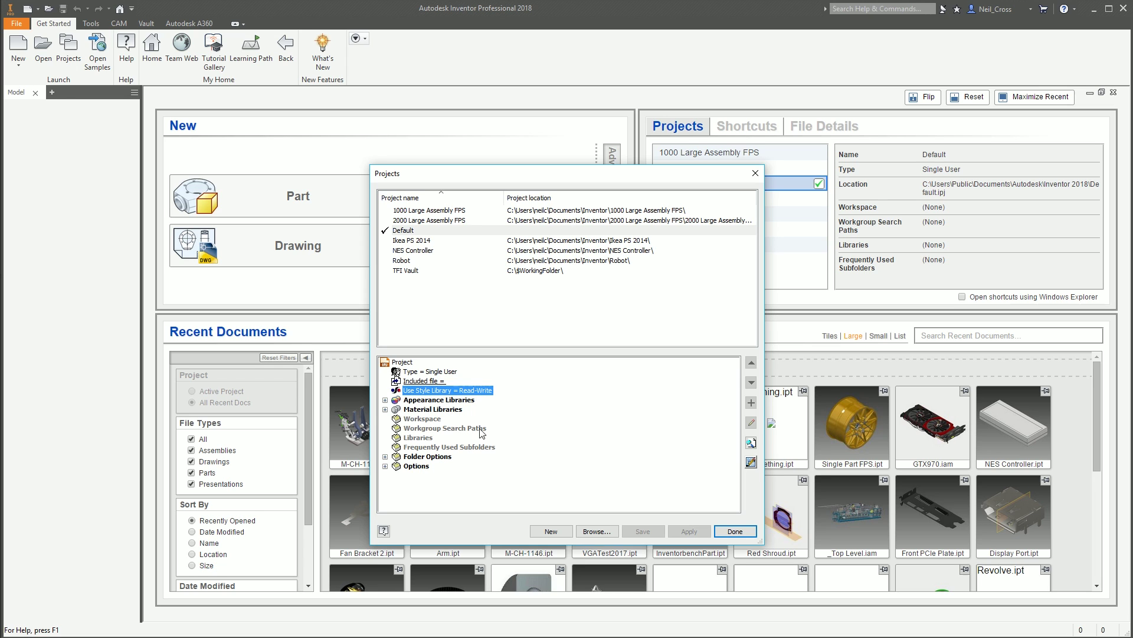
{"action": "left_click", "coordinate": [735, 531]}
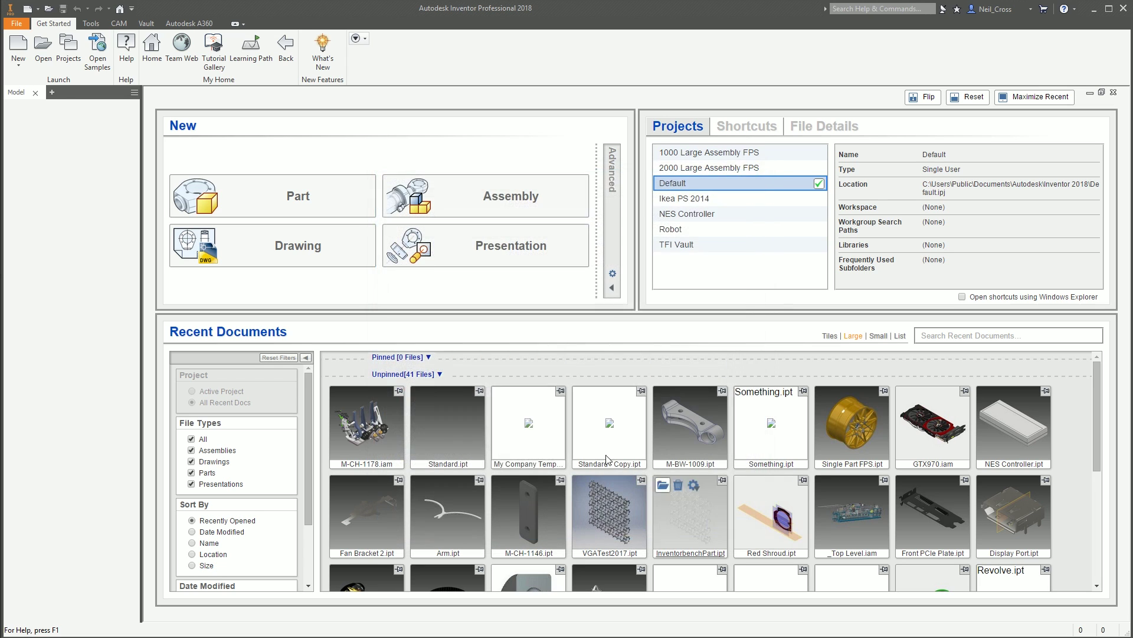
- Duplicate Standard.ipt in the Templates folder and name the copy My Company Template.ipt
{"action": "left_click", "coordinate": [43, 47]}
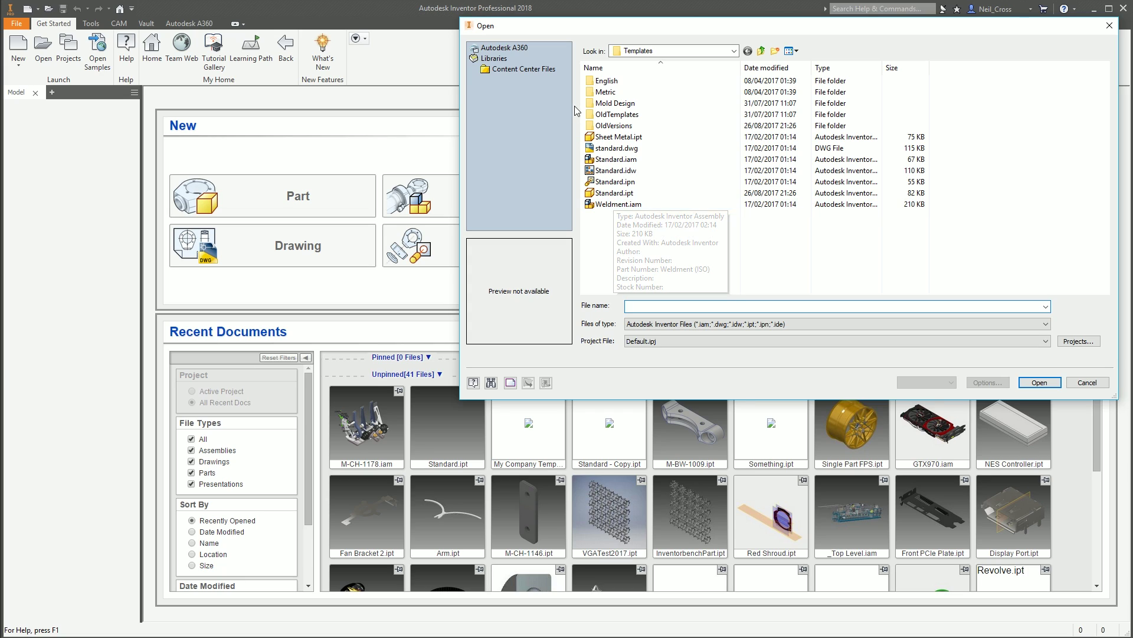
{"action": "left_click", "coordinate": [614, 195]}
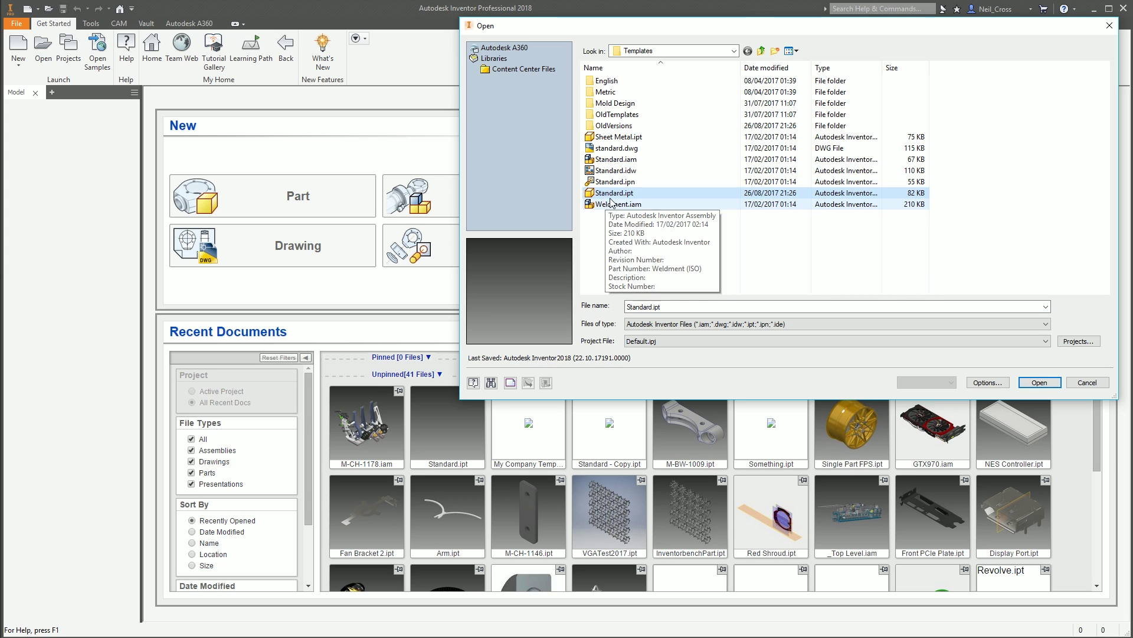
{"action": "right_click_drag", "start_coordinate": [608, 193], "coordinate": [628, 234]}
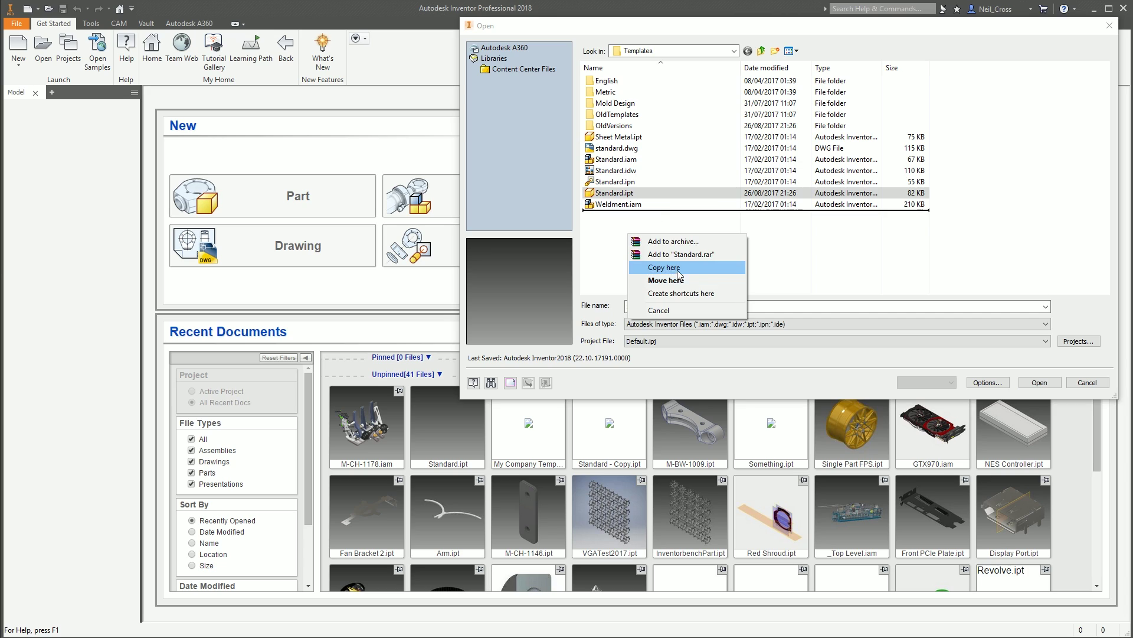
{"action": "left_click", "coordinate": [679, 267]}
{"action": "left_click", "coordinate": [645, 216]}
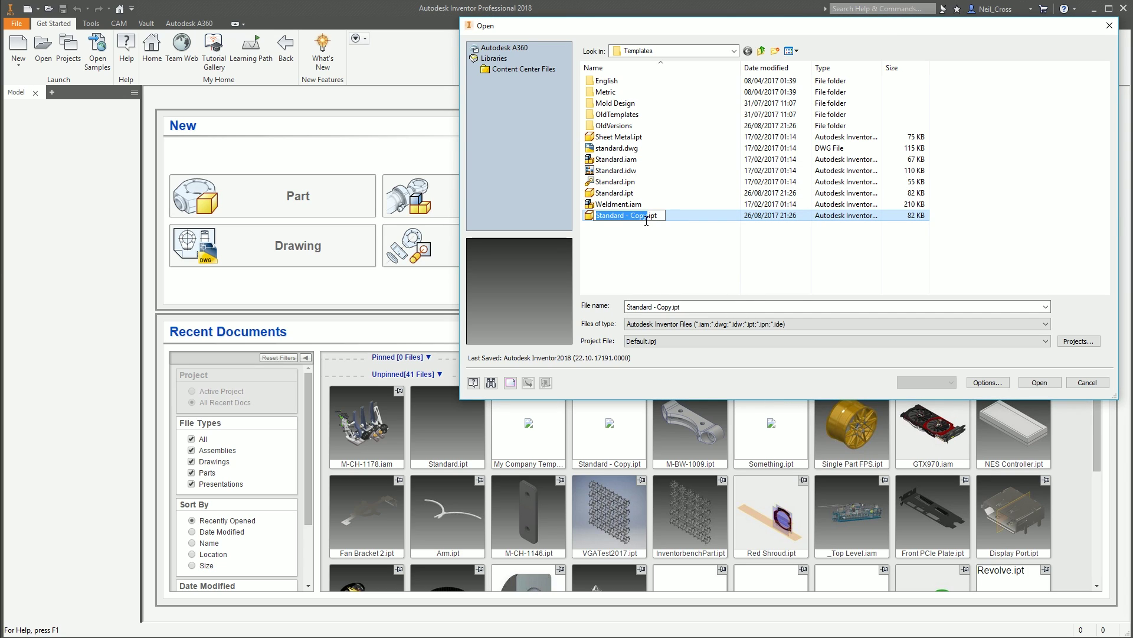
{"action": "type", "text": "My Company Template"}
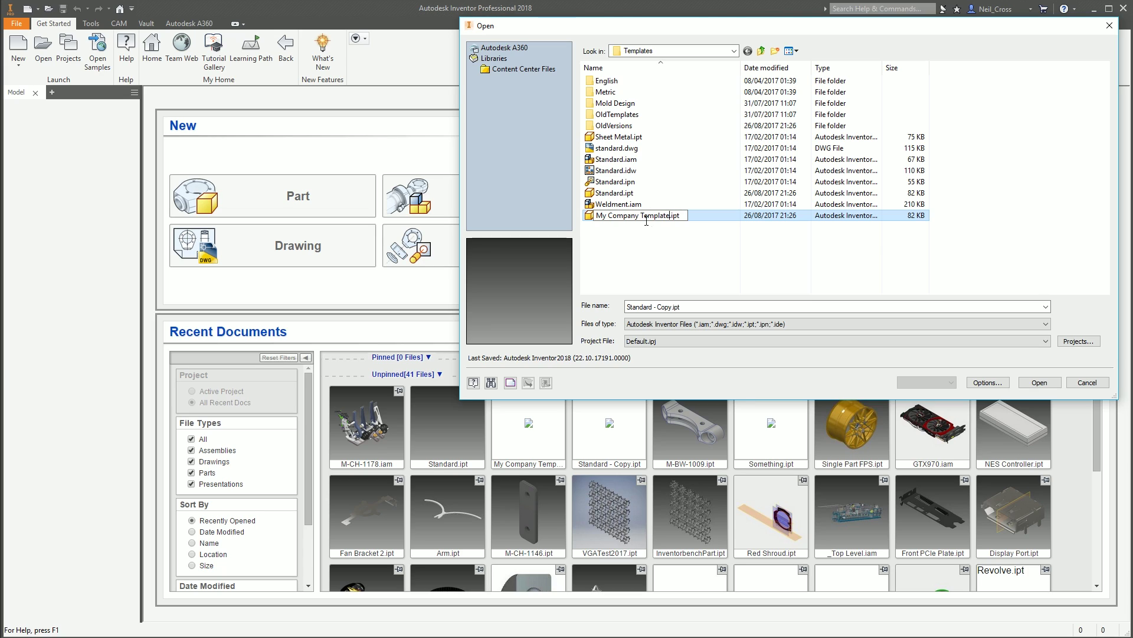
{"action": "key", "text": "Return"}
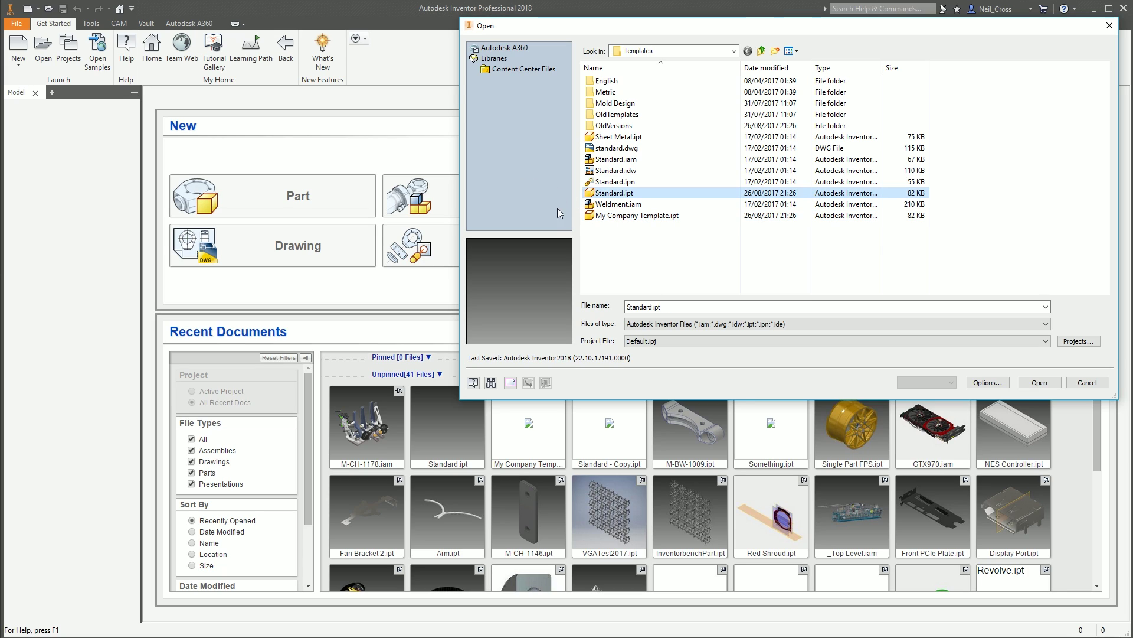
{"action": "left_click", "coordinate": [617, 216]}
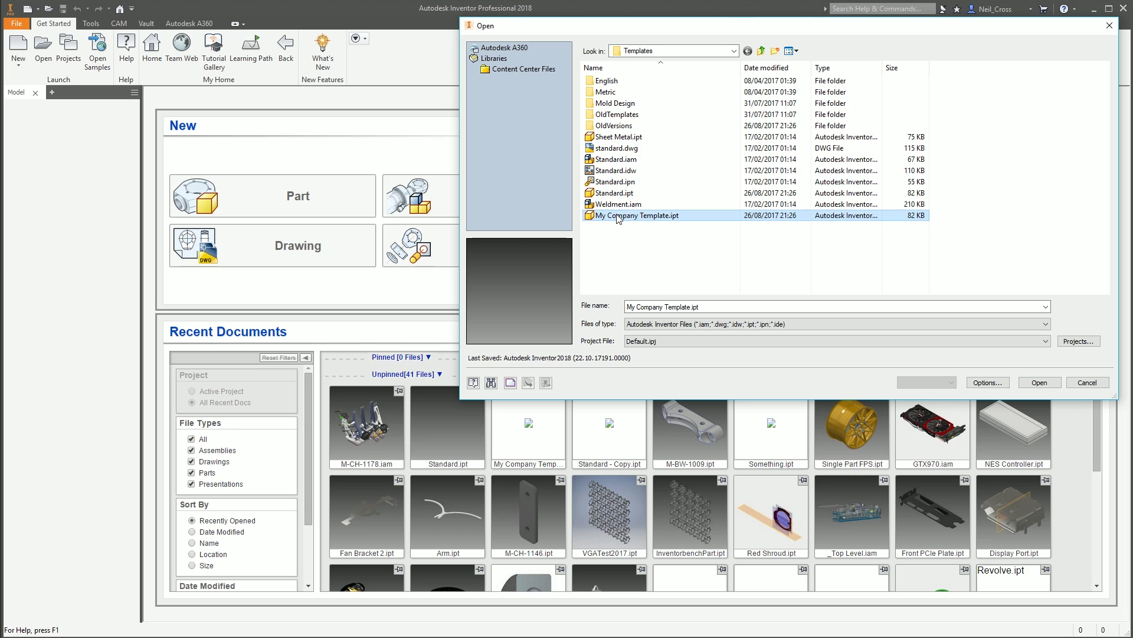
- Open My Company Template.ipt and edit its Generic material from the Material Browser
{"action": "double_click", "coordinate": [617, 216]}
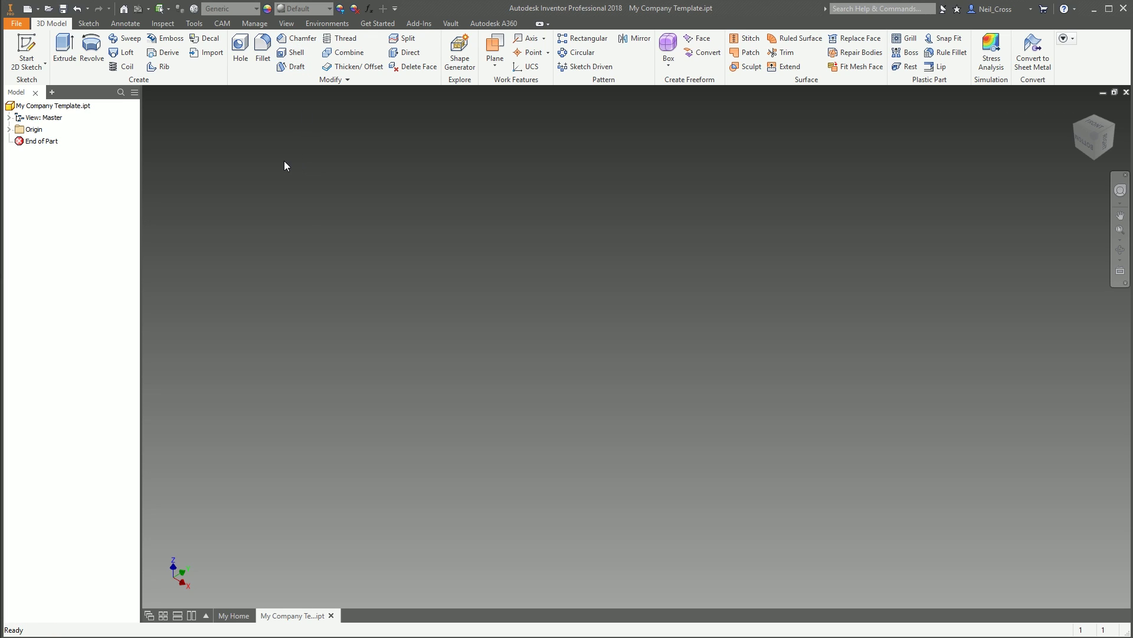
{"action": "left_click", "coordinate": [194, 9]}
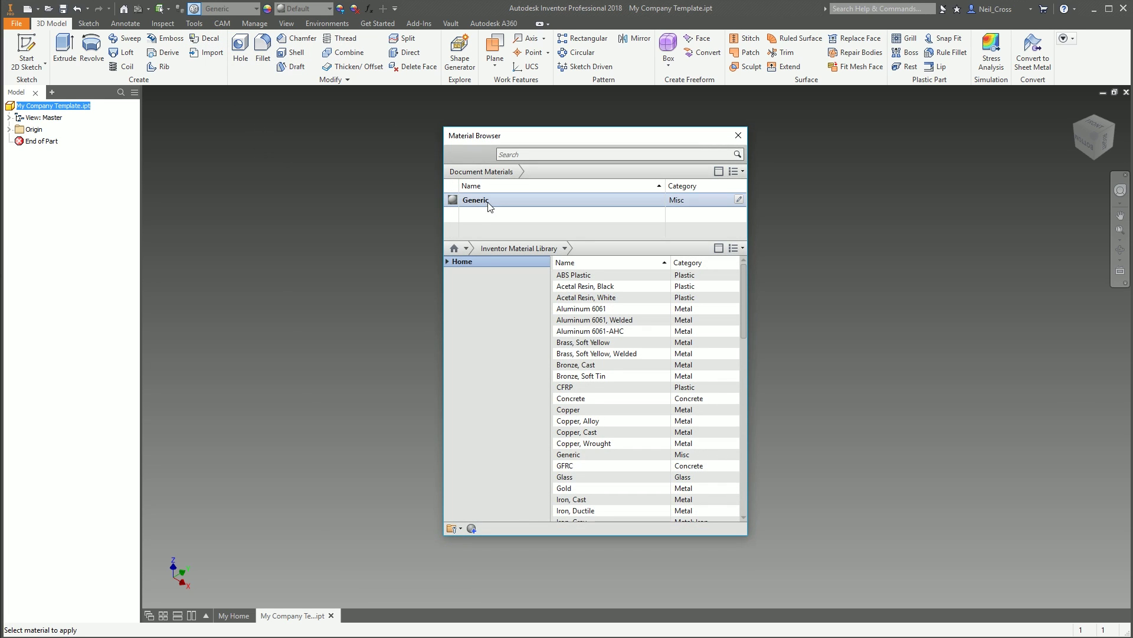
{"action": "right_click", "coordinate": [477, 204]}
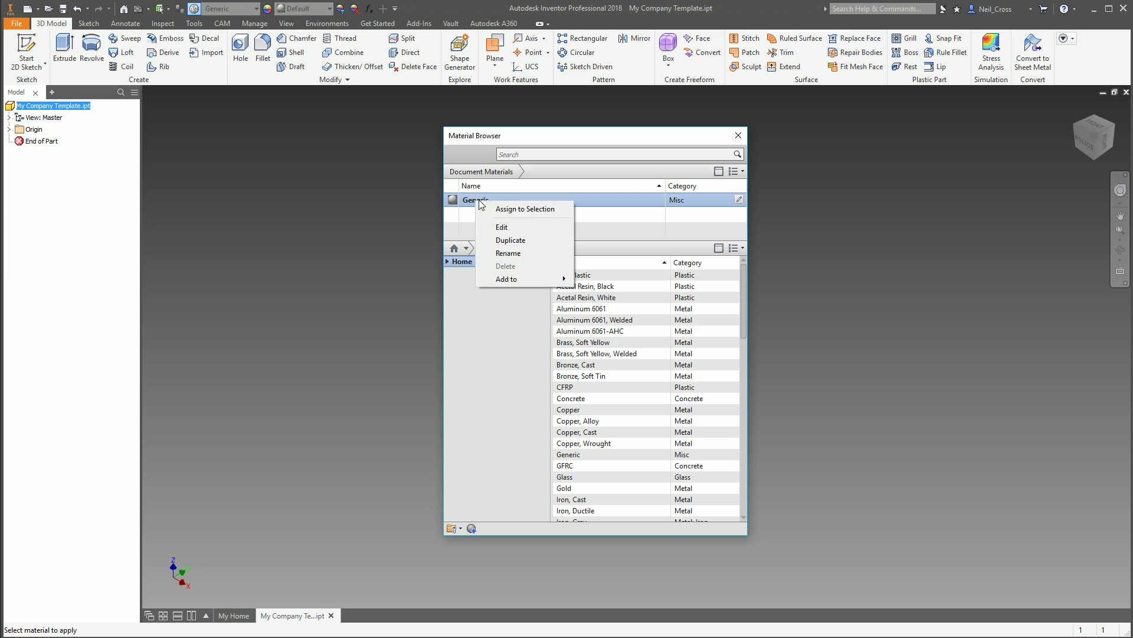
{"action": "left_click", "coordinate": [496, 226]}
{"action": "left_click_drag", "start_coordinate": [365, 128], "coordinate": [377, 140]}
- Change the material's name and description to MATERIAL NOT ASSIGNED
{"action": "double_click", "coordinate": [415, 172]}
{"action": "type", "text": "MATERIAL NOT ASSIGNED"}
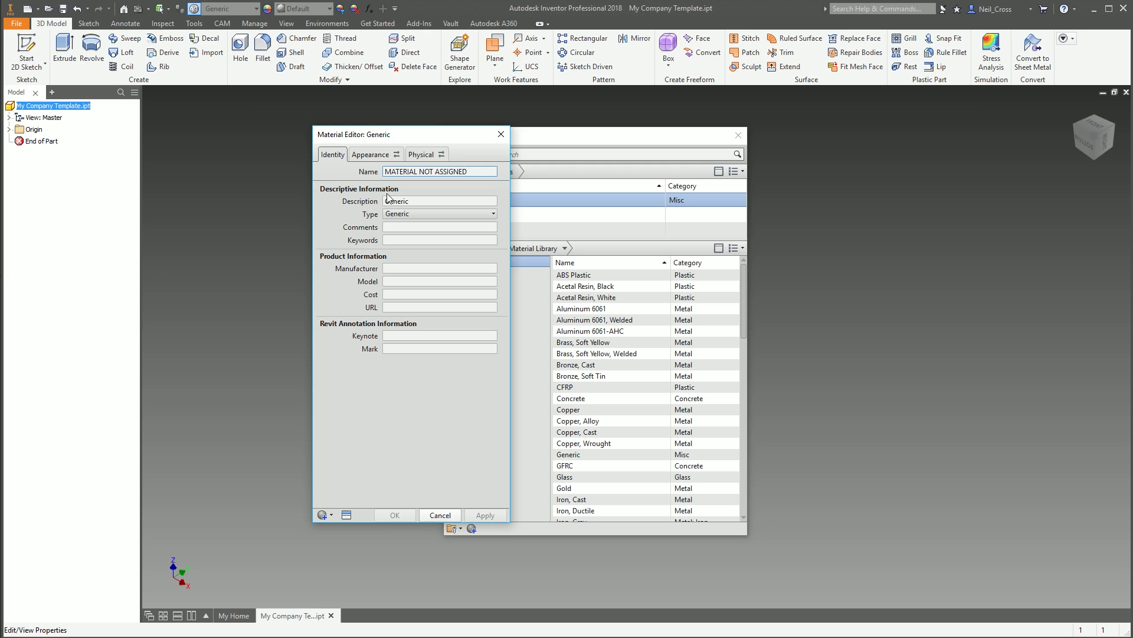
{"action": "left_click_drag", "start_coordinate": [471, 171], "coordinate": [384, 171]}
{"action": "key", "text": "ctrl+c"}
{"action": "left_click", "coordinate": [431, 202]}
{"action": "key", "text": "ctrl+a"}
{"action": "key", "text": "ctrl+v"}
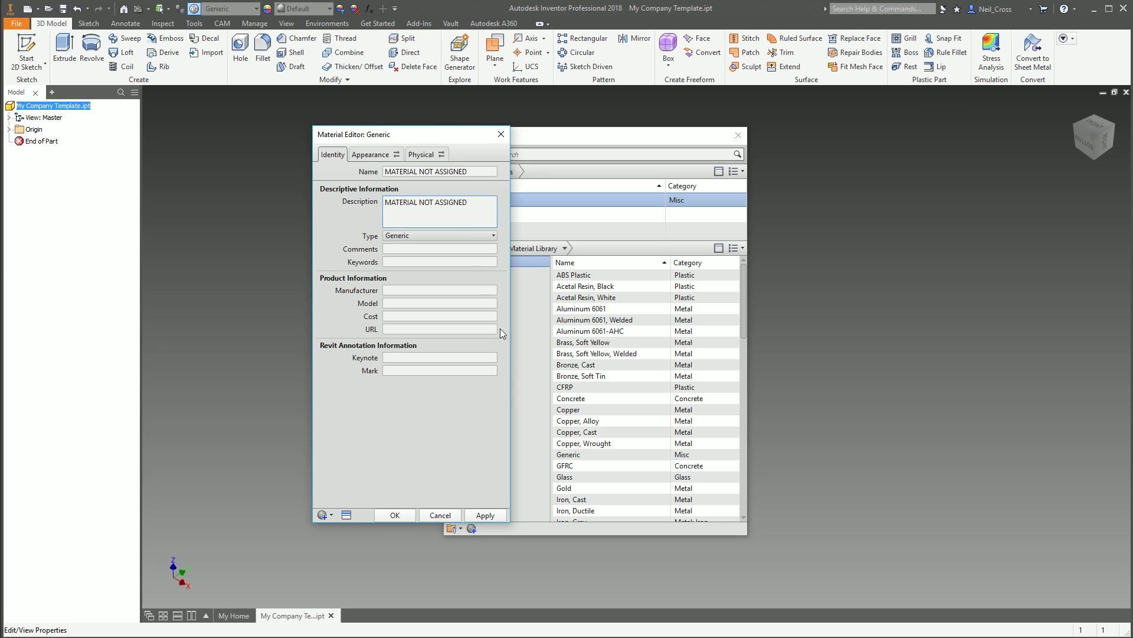
- Set the appearance colour to bright green (RGB 0 255 0), apply it, and close the Material Editor
{"action": "left_click", "coordinate": [376, 146]}
{"action": "left_click", "coordinate": [372, 156]}
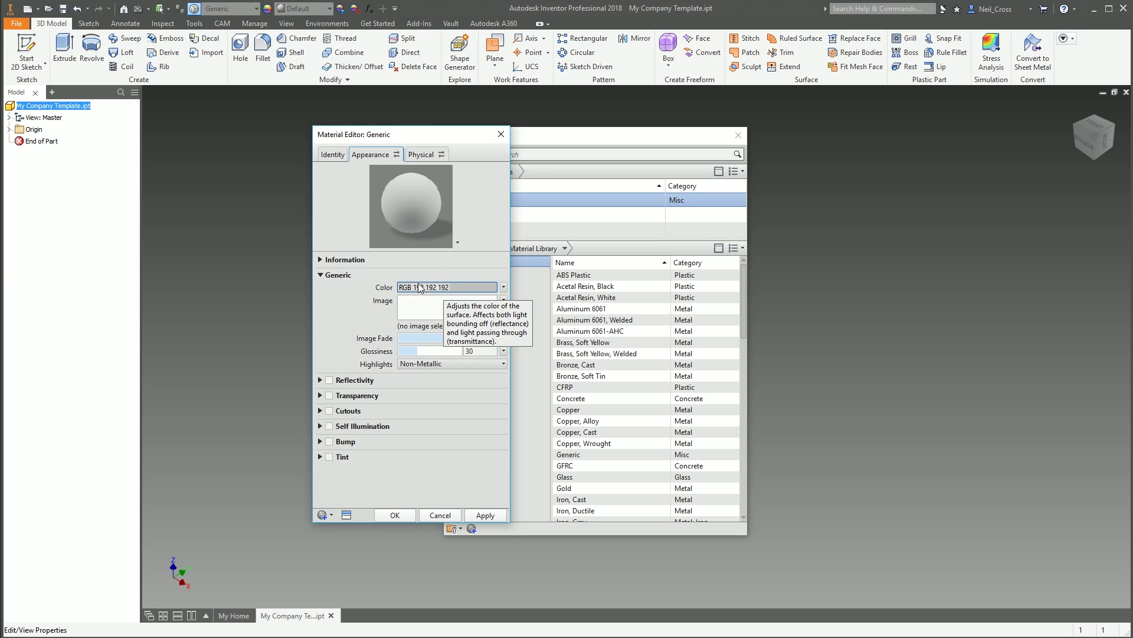
{"action": "left_click", "coordinate": [464, 286]}
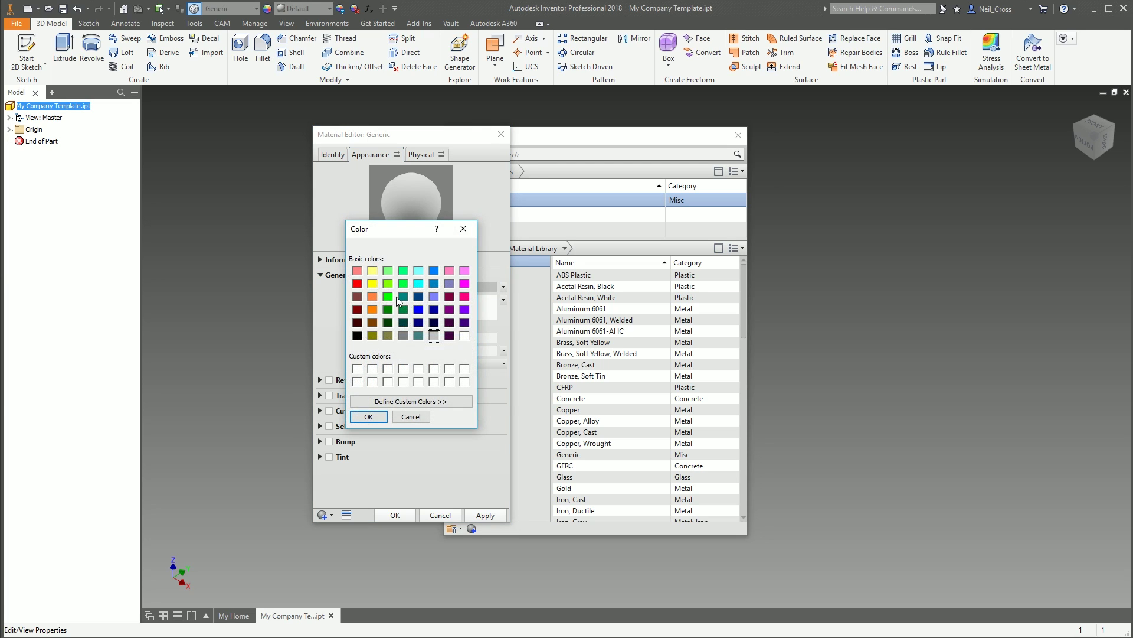
{"action": "left_click", "coordinate": [389, 295]}
{"action": "left_click", "coordinate": [378, 416]}
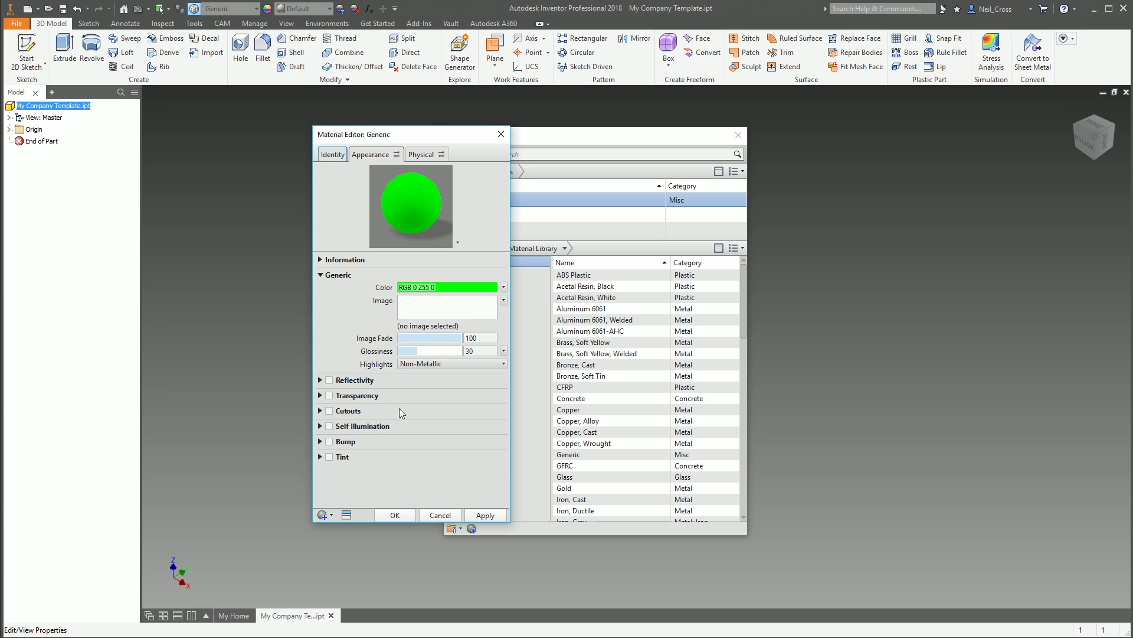
{"action": "left_click", "coordinate": [485, 515]}
{"action": "left_click", "coordinate": [451, 516]}
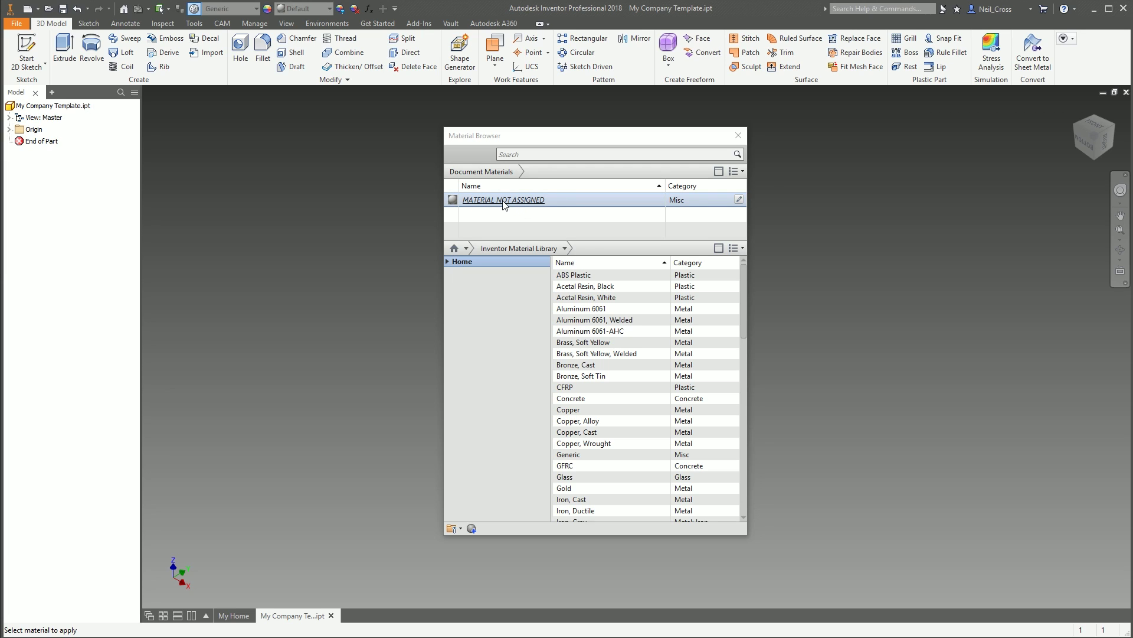
- Close the Material Browser and try a new part from My Company Template while it's still open
{"action": "left_click", "coordinate": [738, 135]}
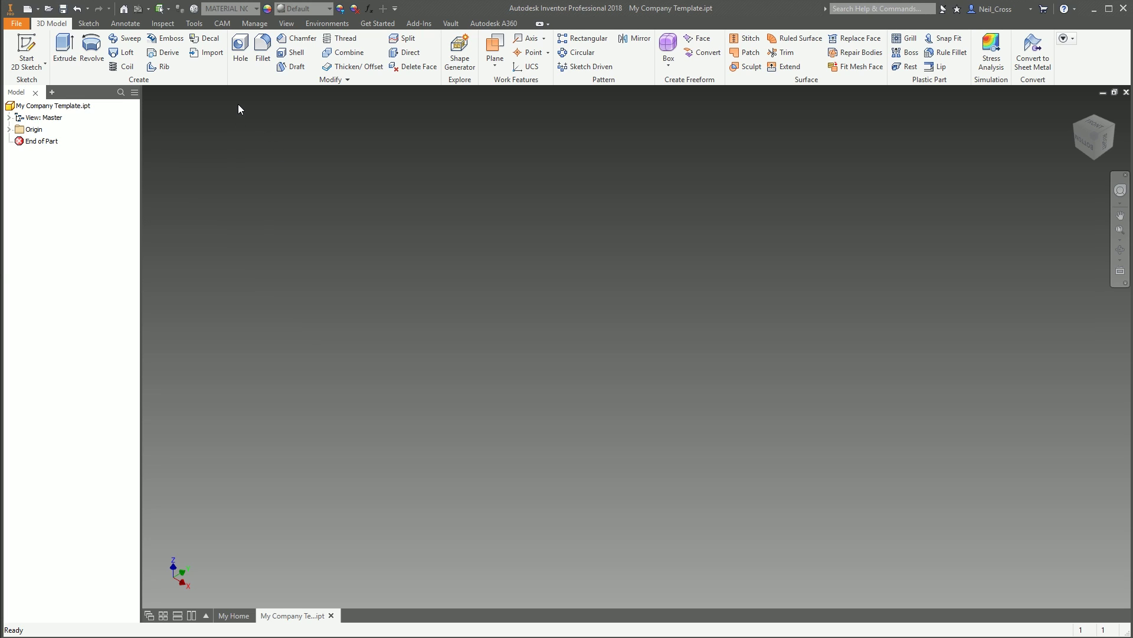
{"action": "left_click", "coordinate": [28, 9]}
{"action": "left_click", "coordinate": [528, 181]}
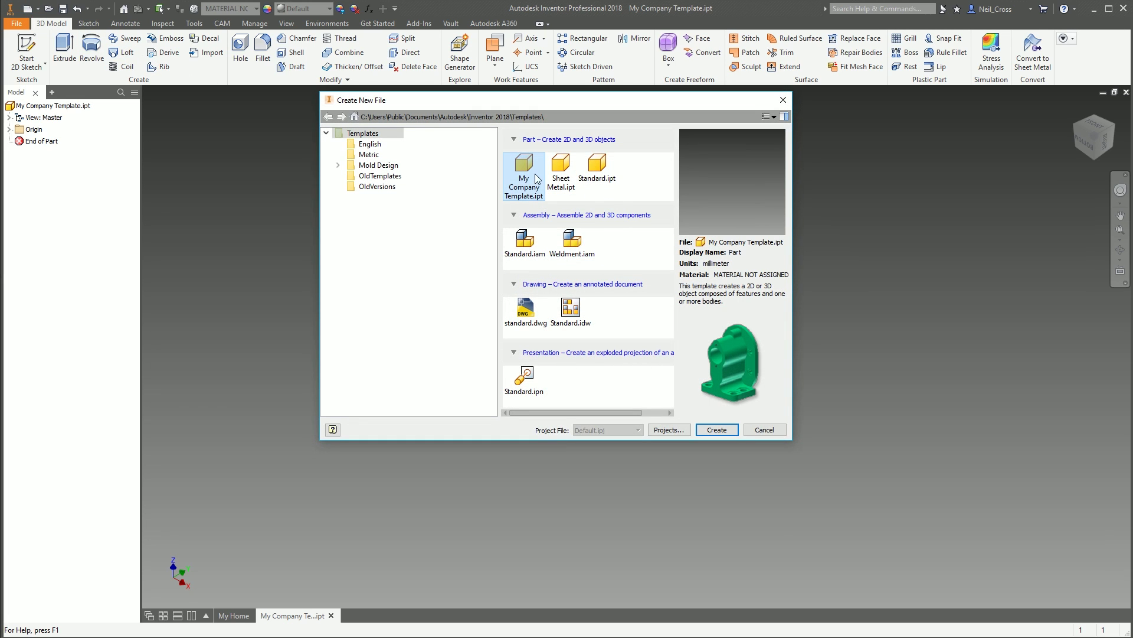
{"action": "double_click", "coordinate": [528, 180]}
{"action": "left_click", "coordinate": [656, 351]}
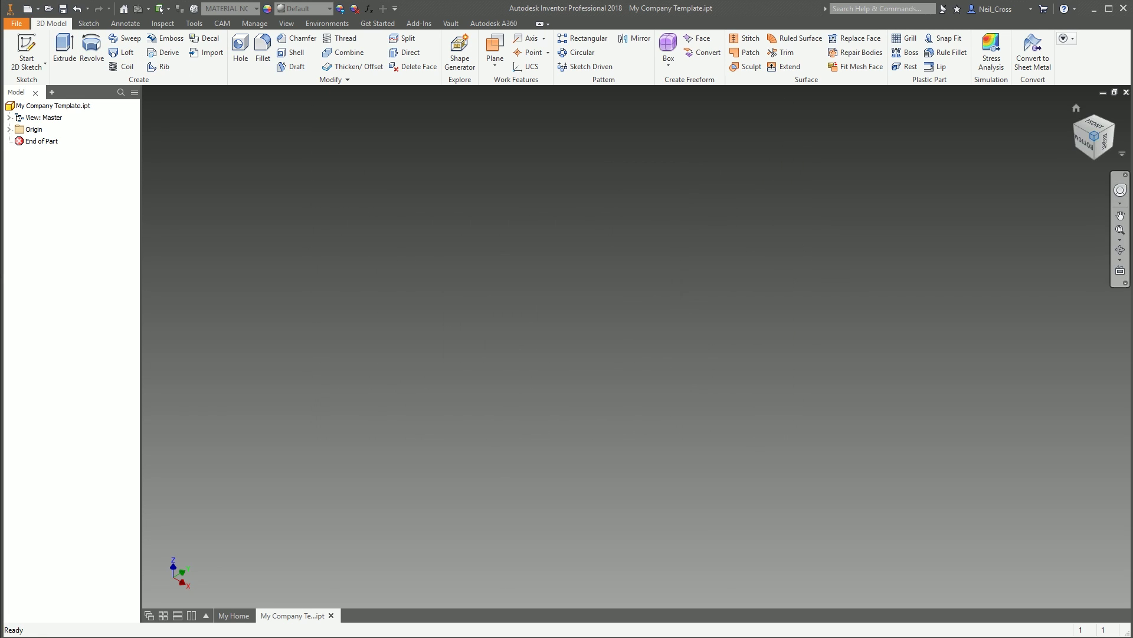
- Close the template and create a new part from My Company Template.ipt
{"action": "left_click", "coordinate": [1126, 92]}
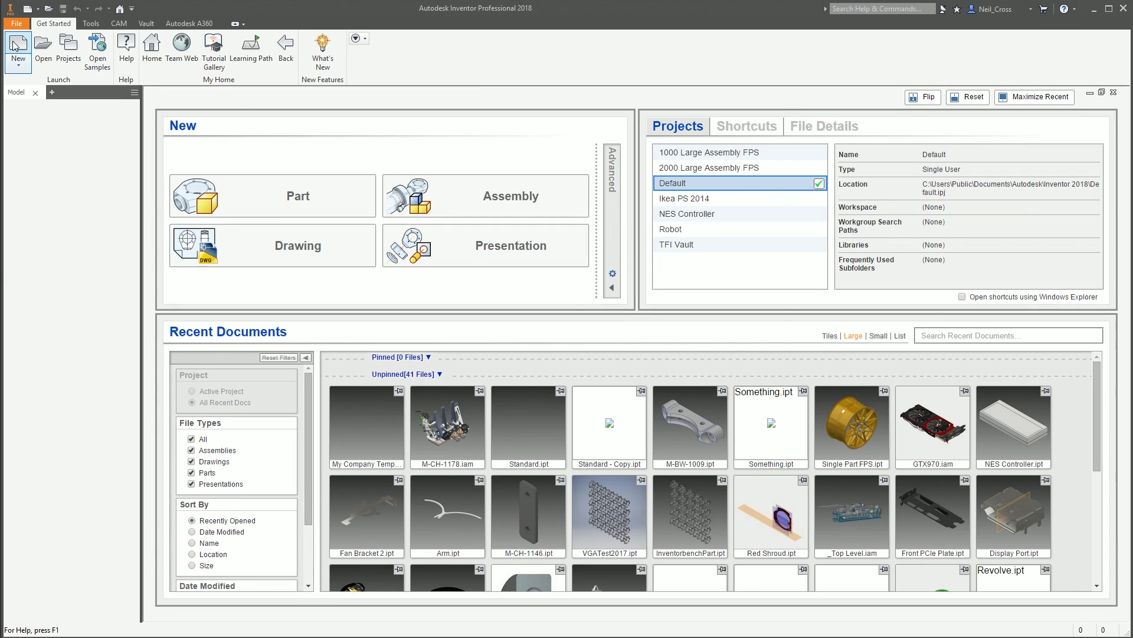
{"action": "left_click", "coordinate": [18, 47]}
{"action": "double_click", "coordinate": [525, 174]}
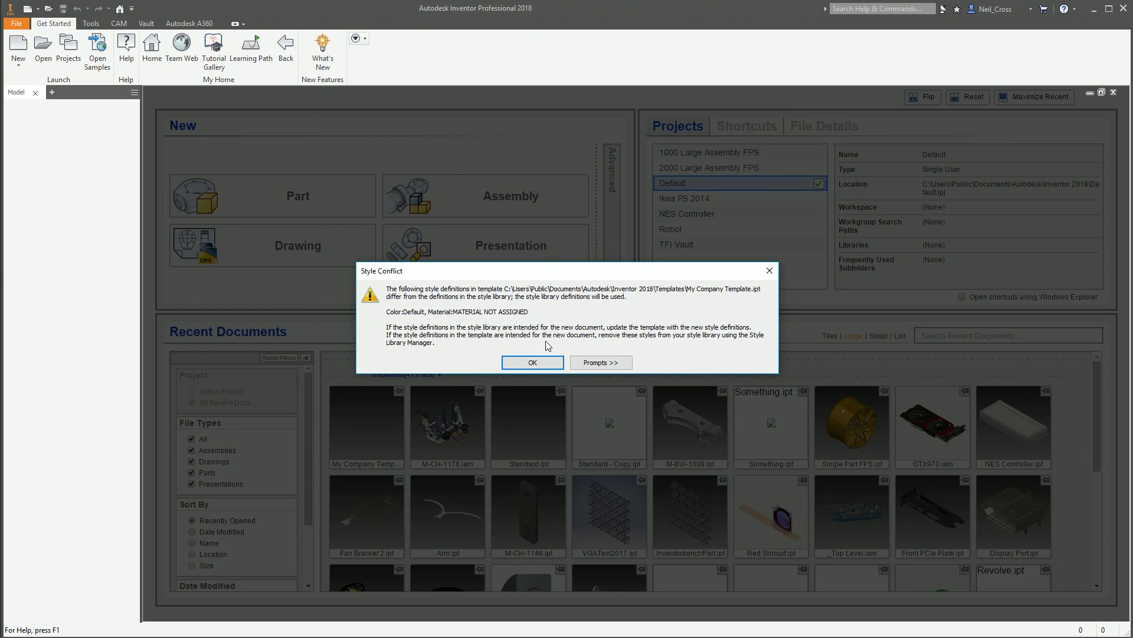
- Accept the Style Conflict warning, then reopen My Company Template.ipt
{"action": "left_click", "coordinate": [540, 363]}
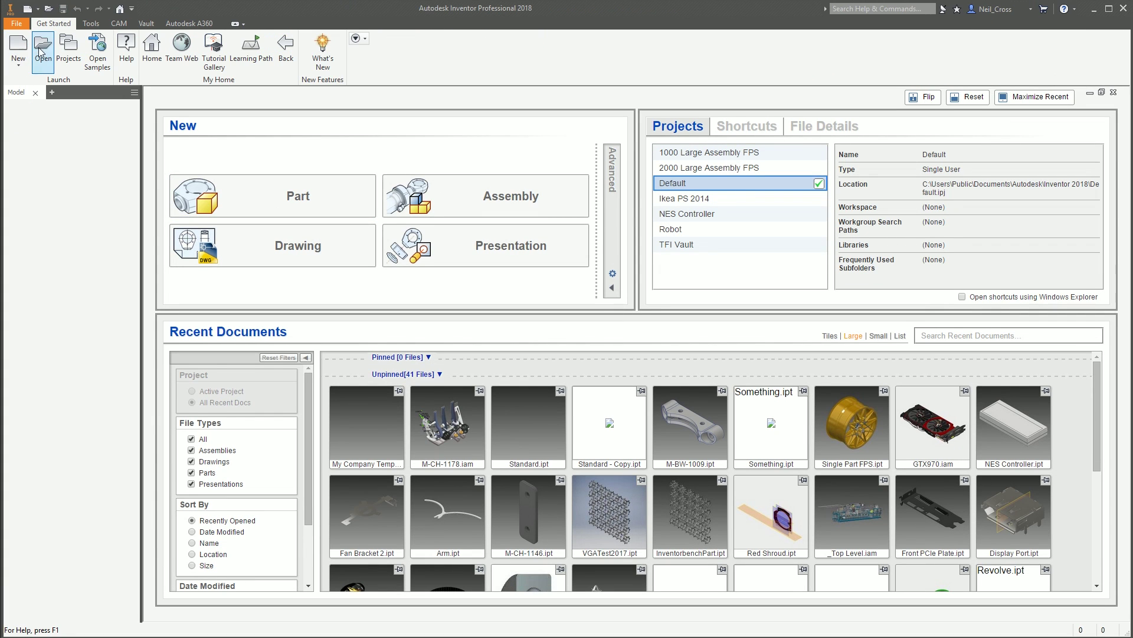
{"action": "left_click", "coordinate": [42, 51]}
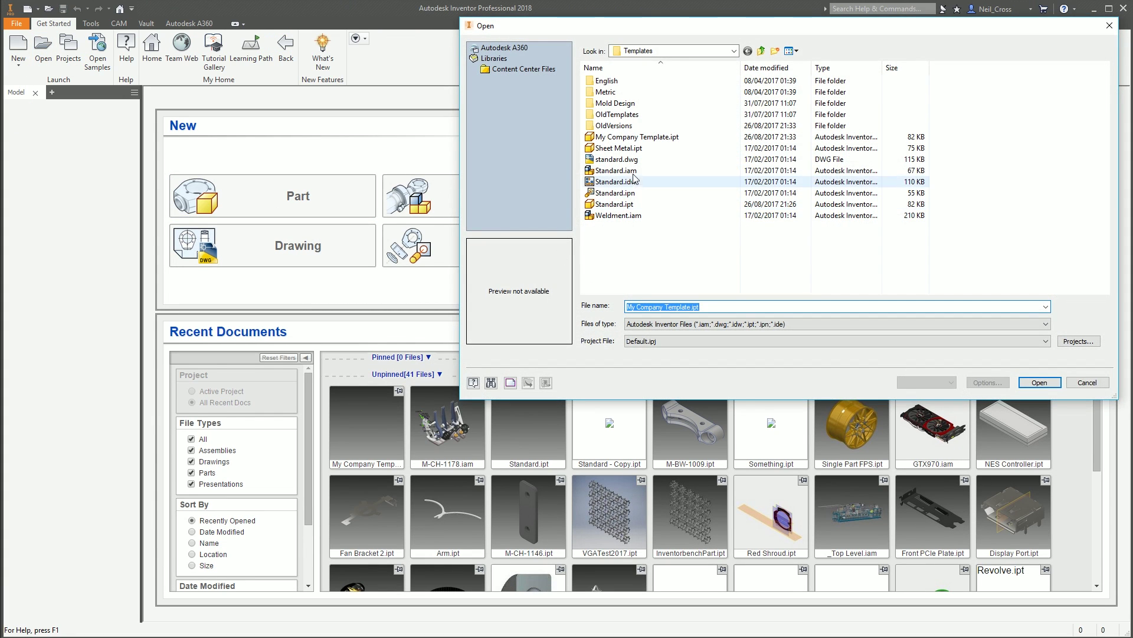
{"action": "key", "text": "Return"}
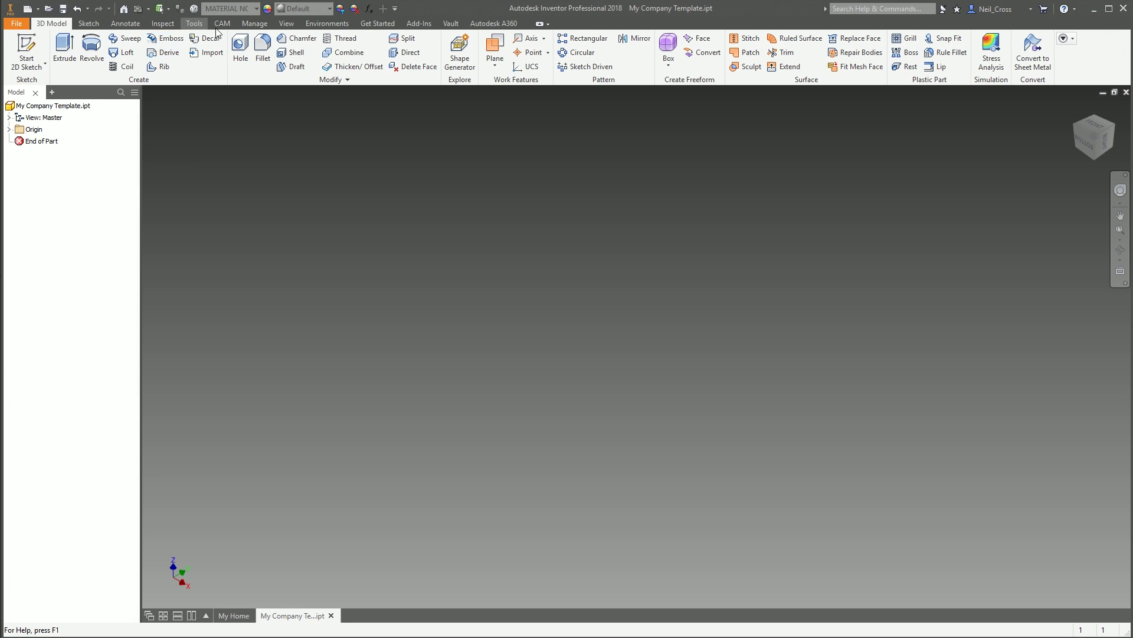
- Save the Default colour and MATERIAL NOT ASSIGNED styles to the library, overwriting, and close the template
{"action": "left_click", "coordinate": [255, 24]}
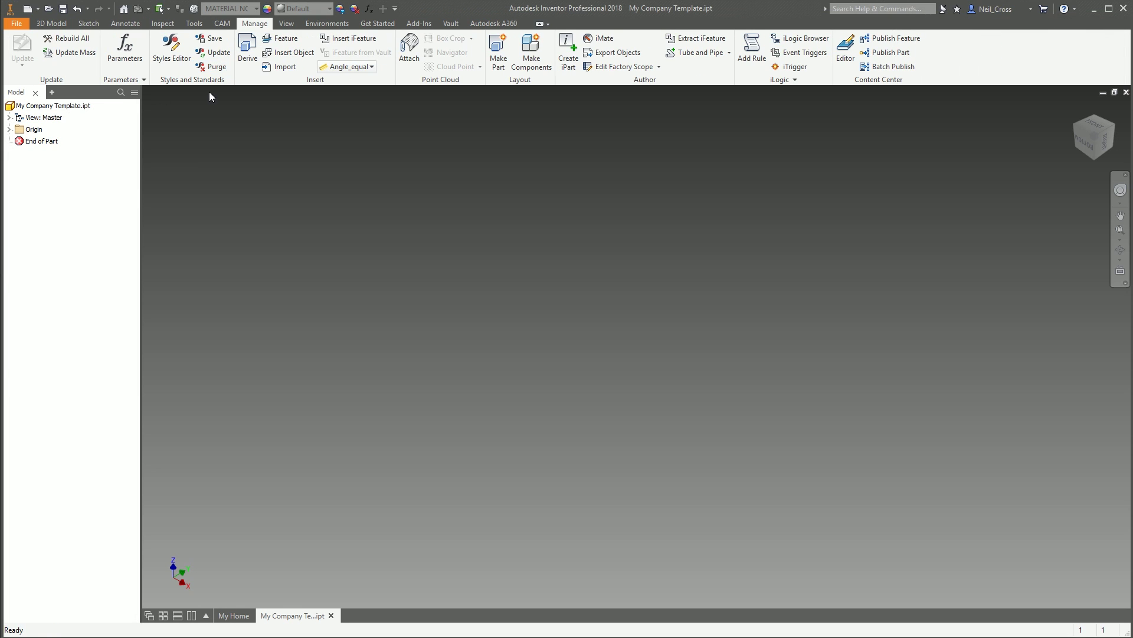
{"action": "left_click", "coordinate": [215, 39]}
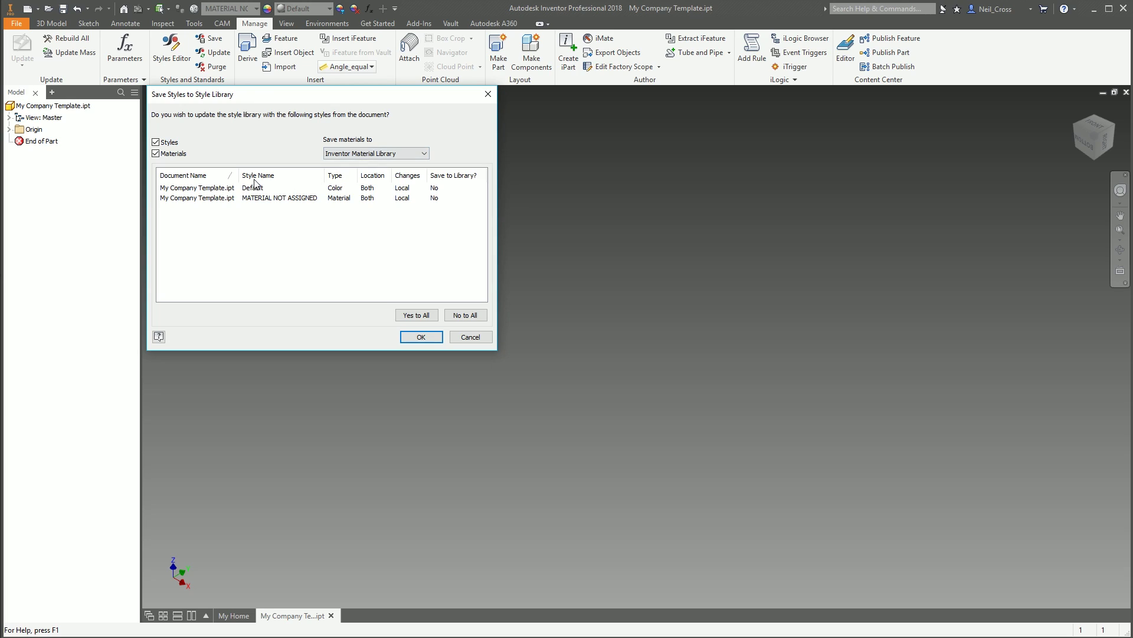
{"action": "left_click", "coordinate": [434, 188]}
{"action": "left_click", "coordinate": [434, 198]}
{"action": "left_click", "coordinate": [421, 337]}
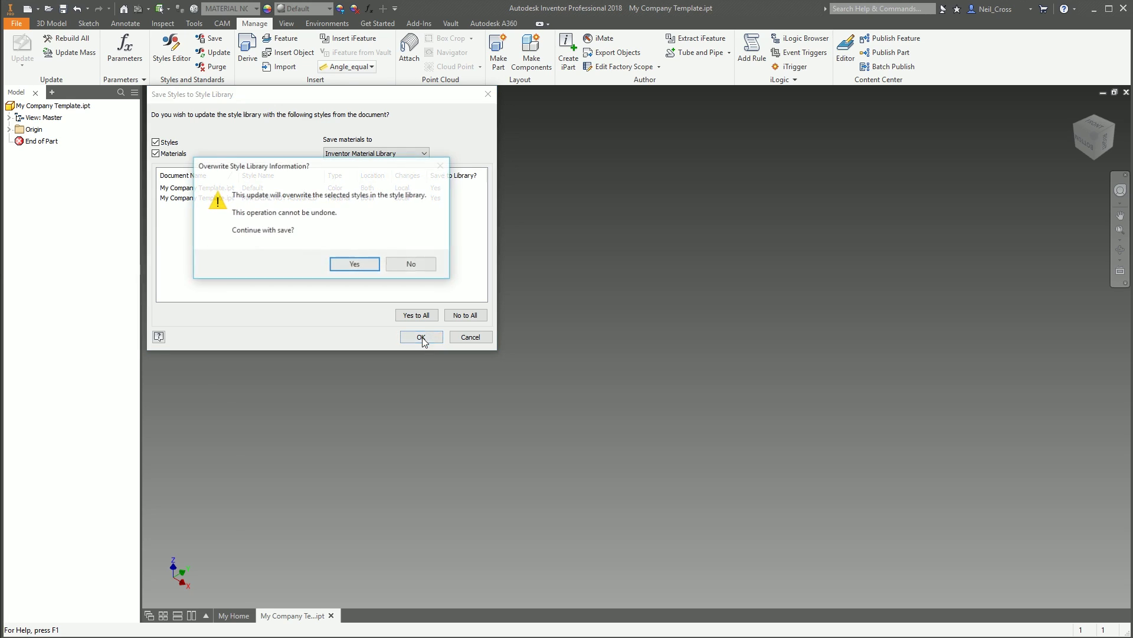
{"action": "left_click", "coordinate": [356, 264]}
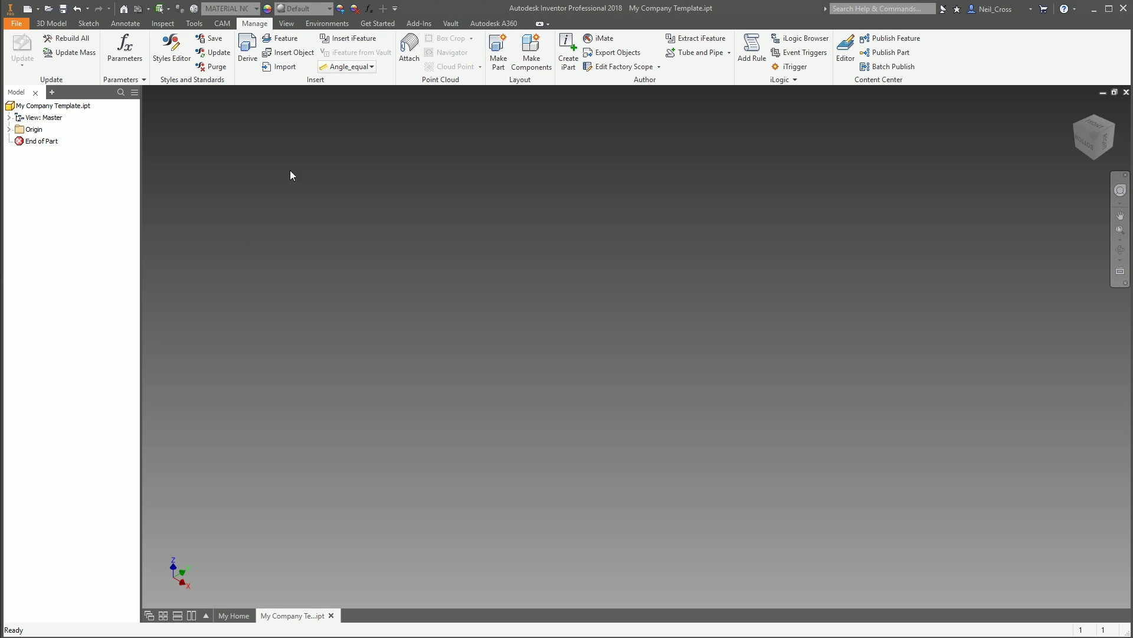
{"action": "left_click", "coordinate": [1127, 92]}
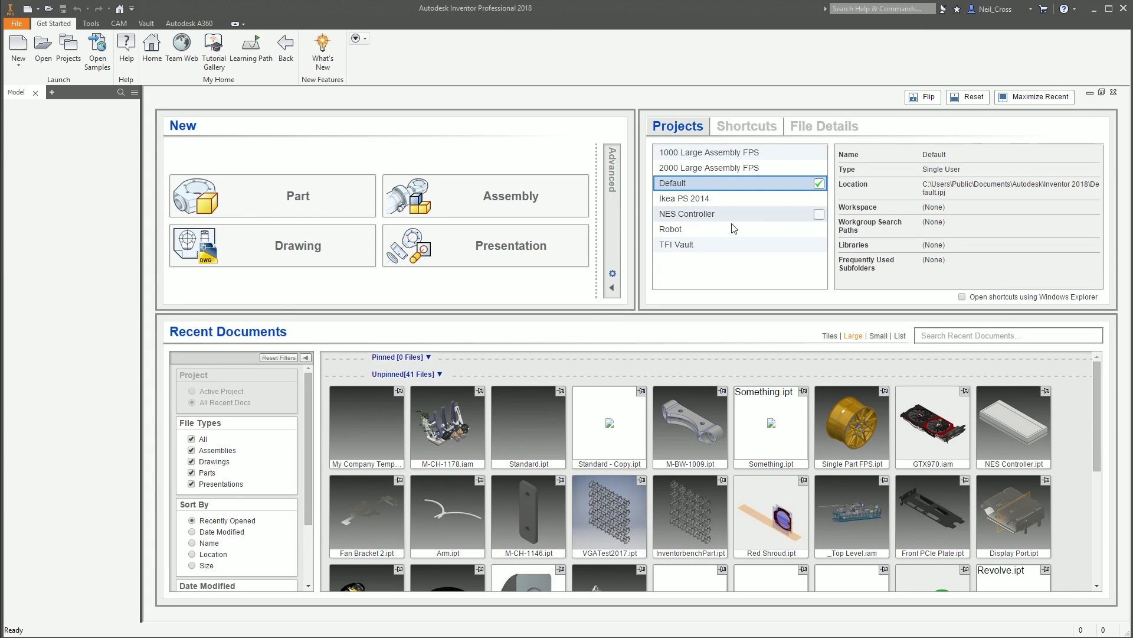
- Create a new part from the template and start a 2D sketch on the XY plane
{"action": "left_click", "coordinate": [10, 48]}
{"action": "double_click", "coordinate": [524, 173]}
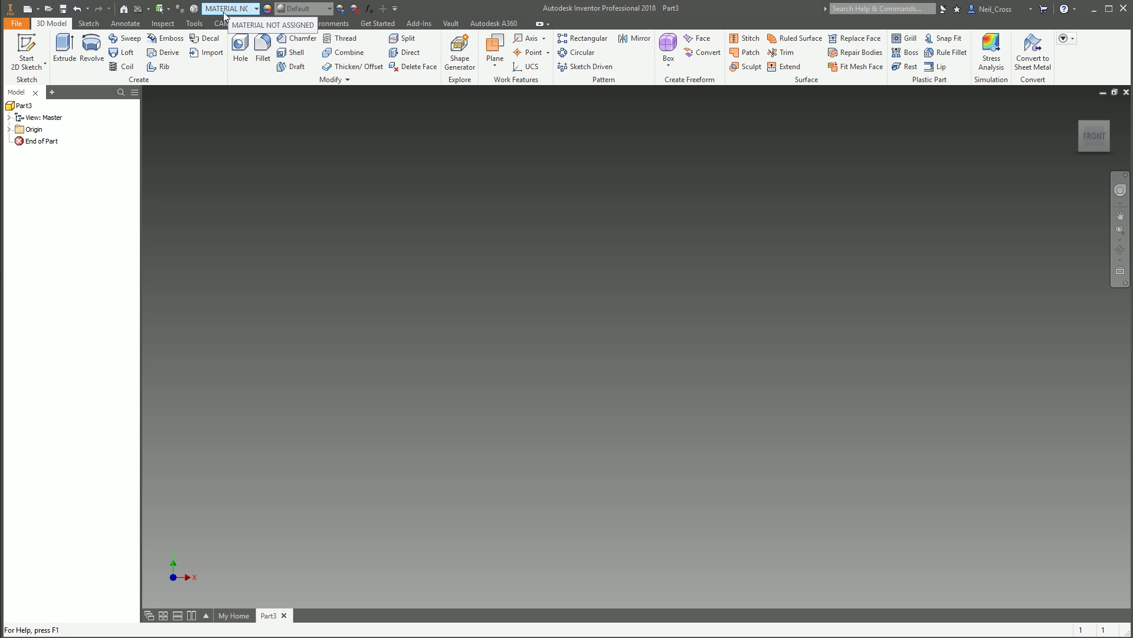
{"action": "left_click", "coordinate": [25, 49]}
{"action": "left_click", "coordinate": [560, 196]}
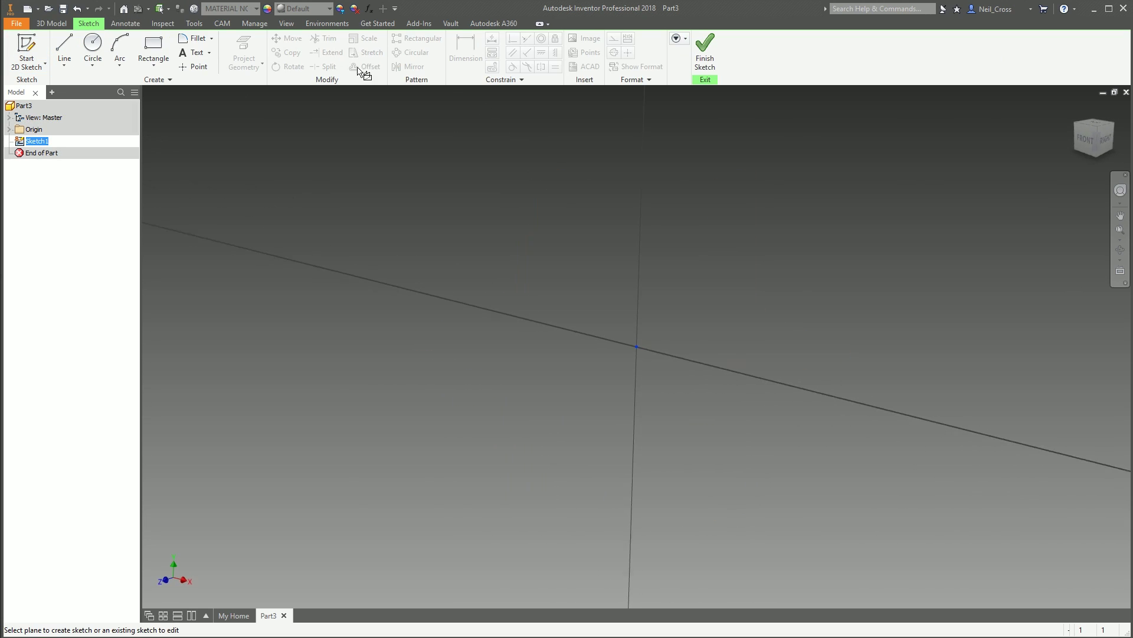
- Draw a rectangle and extrude it into a bright green box
{"action": "left_click", "coordinate": [153, 50]}
{"action": "left_click", "coordinate": [380, 165]}
{"action": "left_click", "coordinate": [855, 468]}
{"action": "left_click", "coordinate": [680, 50]}
{"action": "key", "text": "e"}
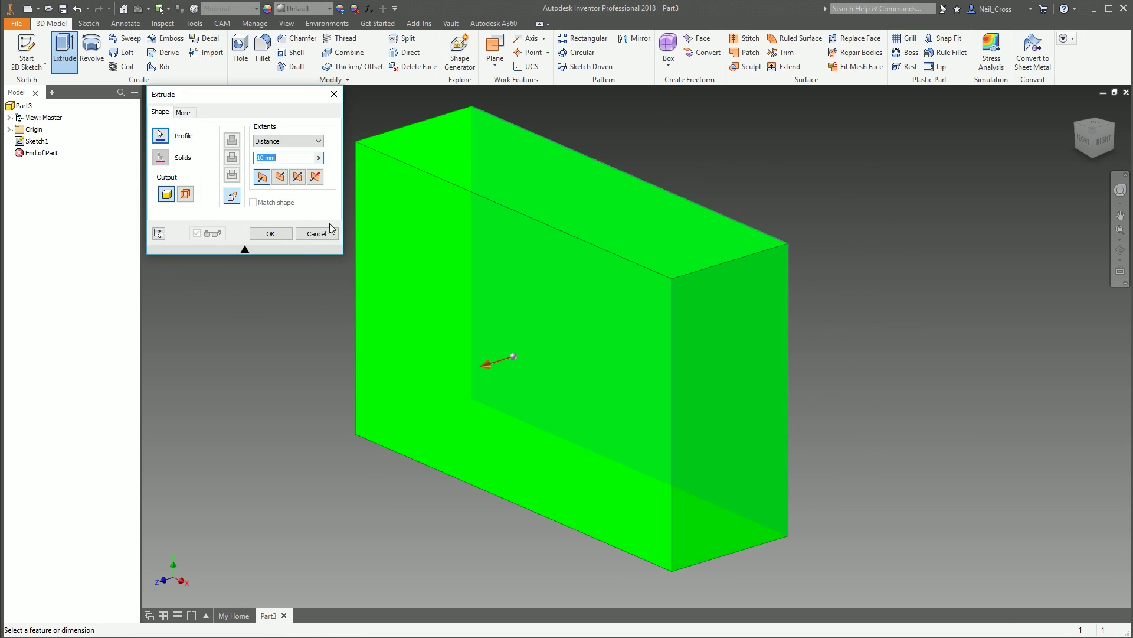
{"action": "left_click", "coordinate": [265, 232]}
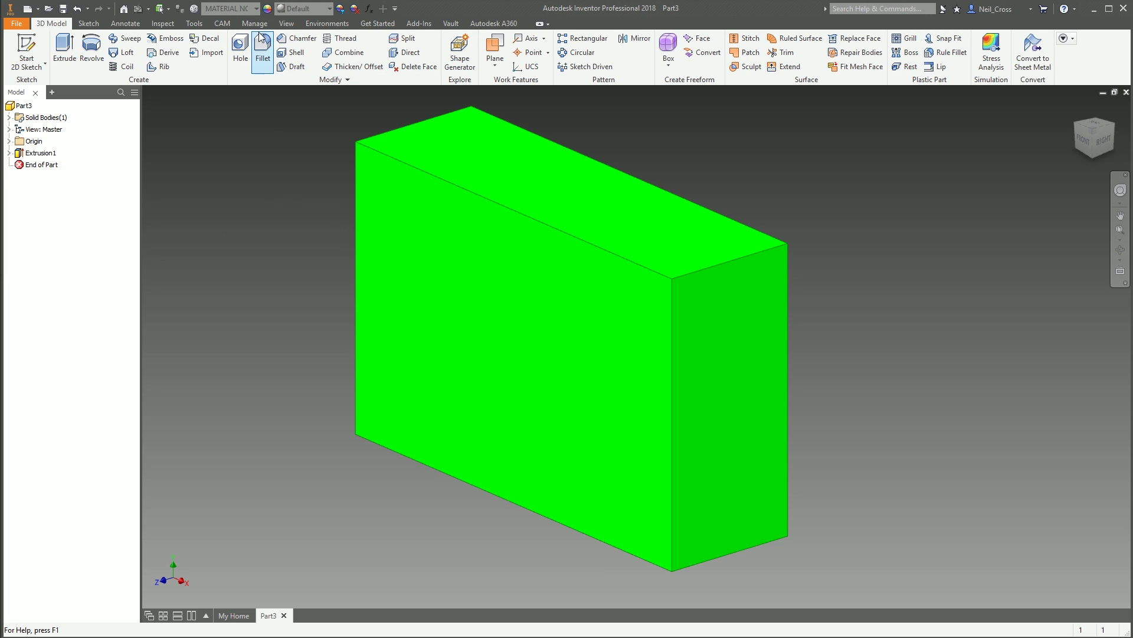
- Assign Steel, Mild to the box from the Quick Access Toolbar material list
{"action": "left_click", "coordinate": [248, 13]}
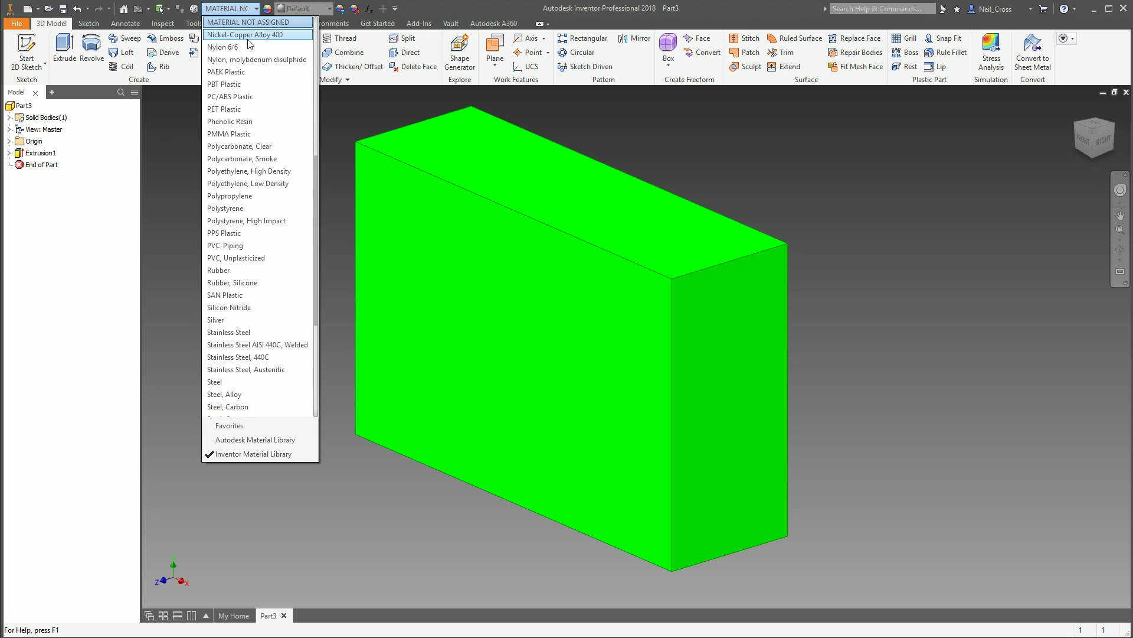
{"action": "left_click", "coordinate": [254, 381]}
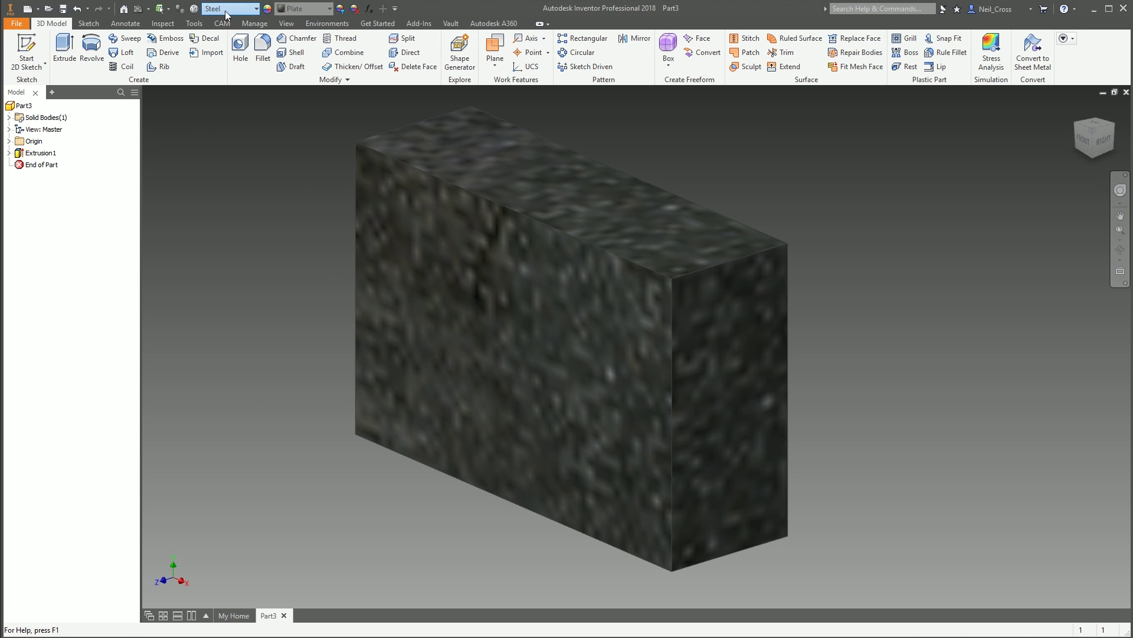
{"action": "left_click", "coordinate": [242, 9]}
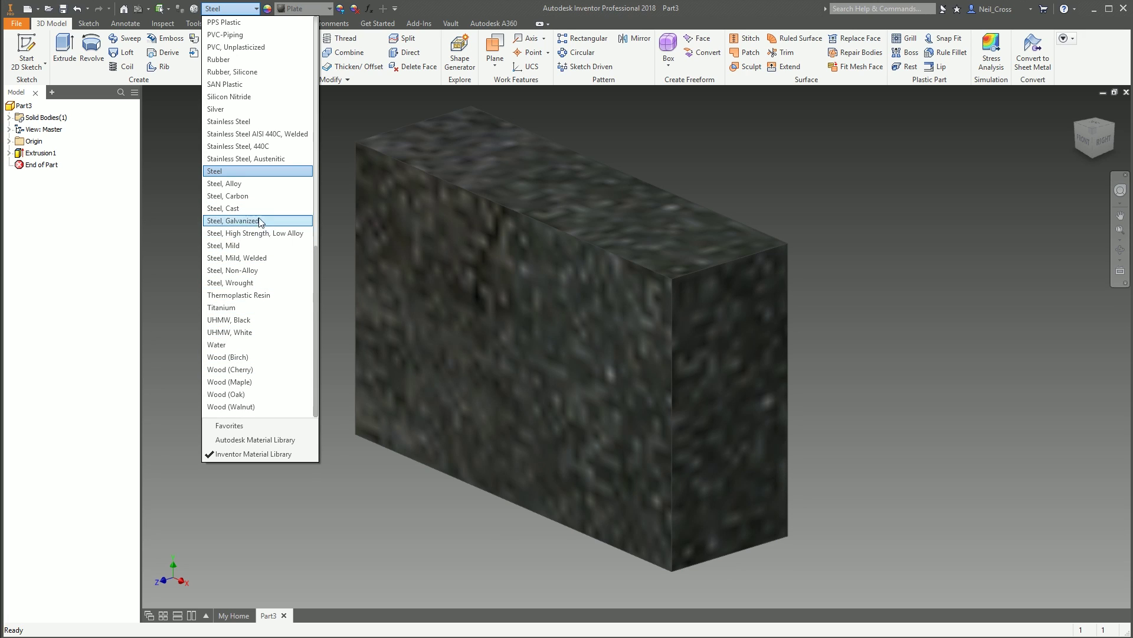
{"action": "left_click", "coordinate": [227, 248]}
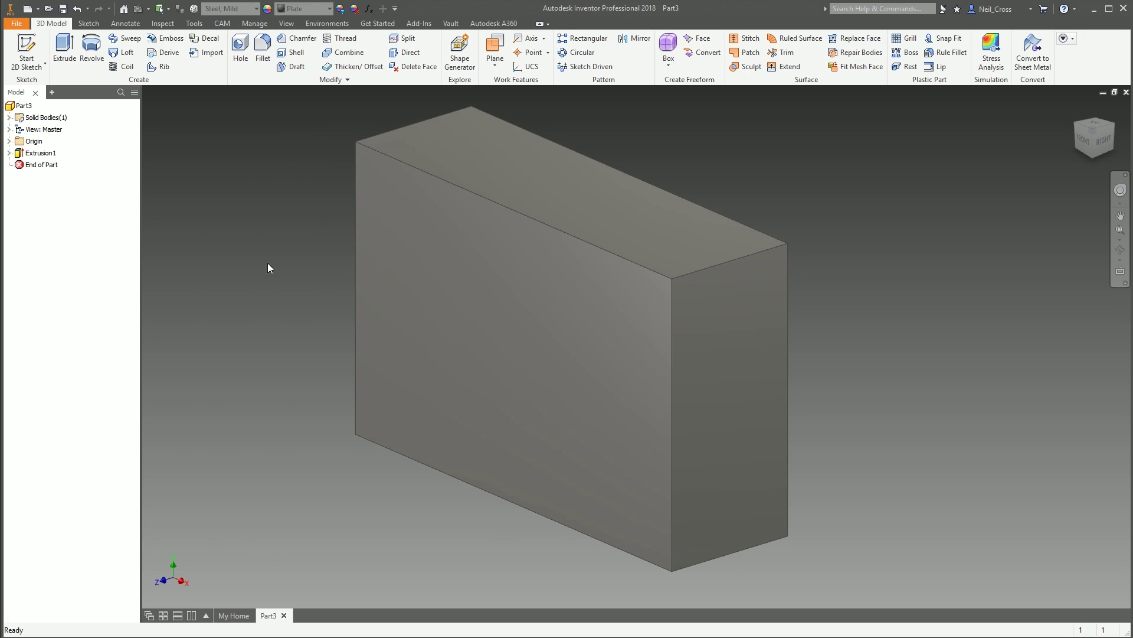
{"action": "left_click", "coordinate": [242, 8]}
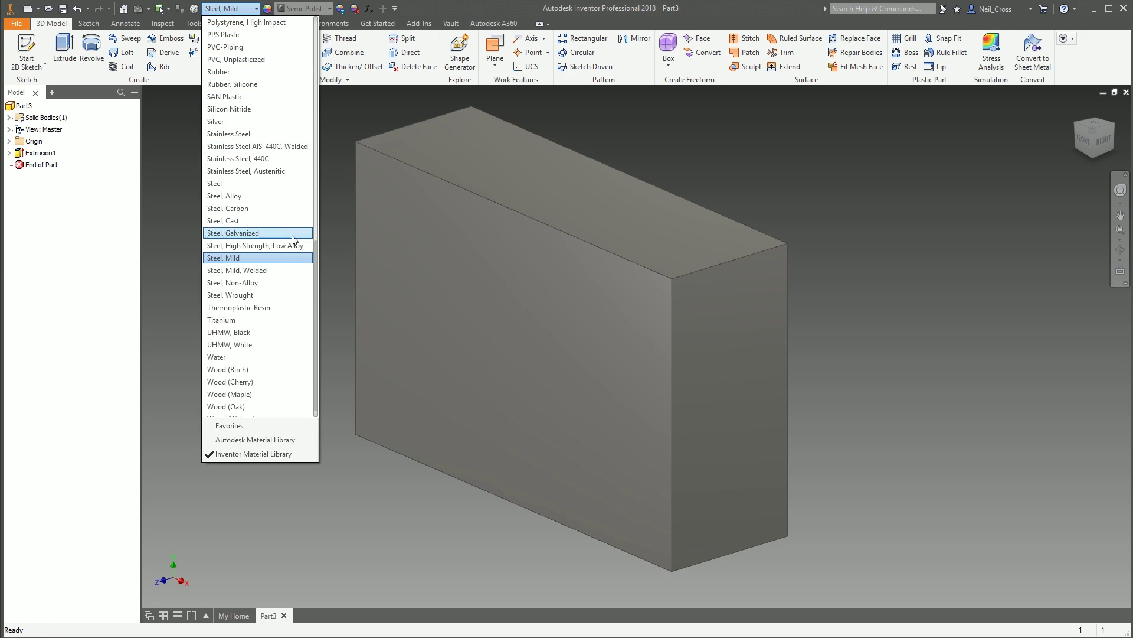
{"action": "left_click", "coordinate": [154, 182]}
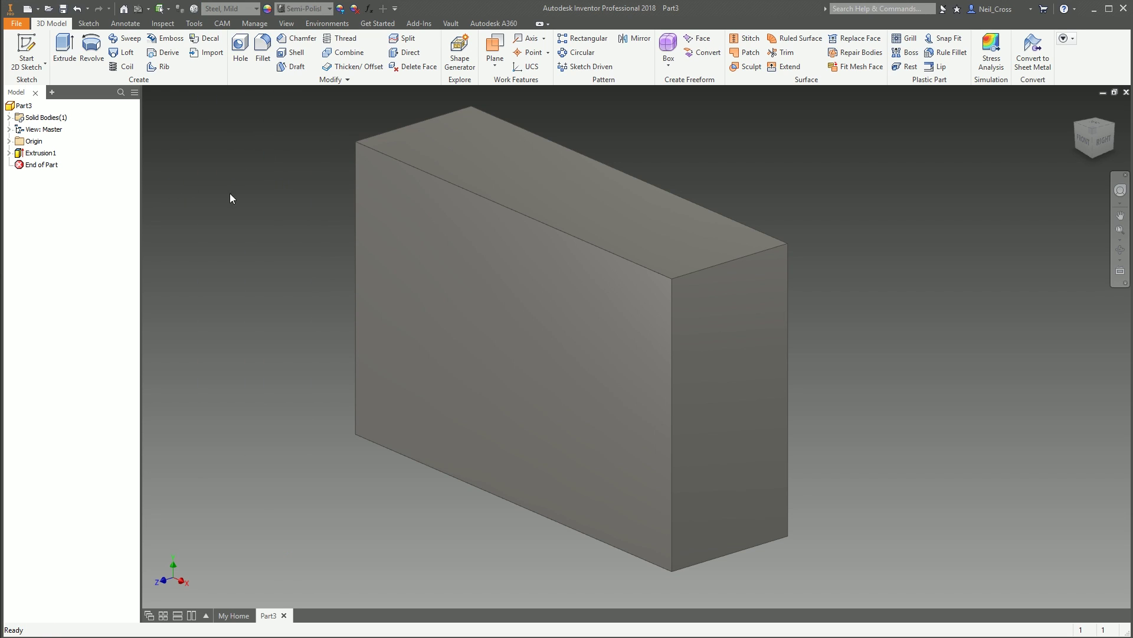